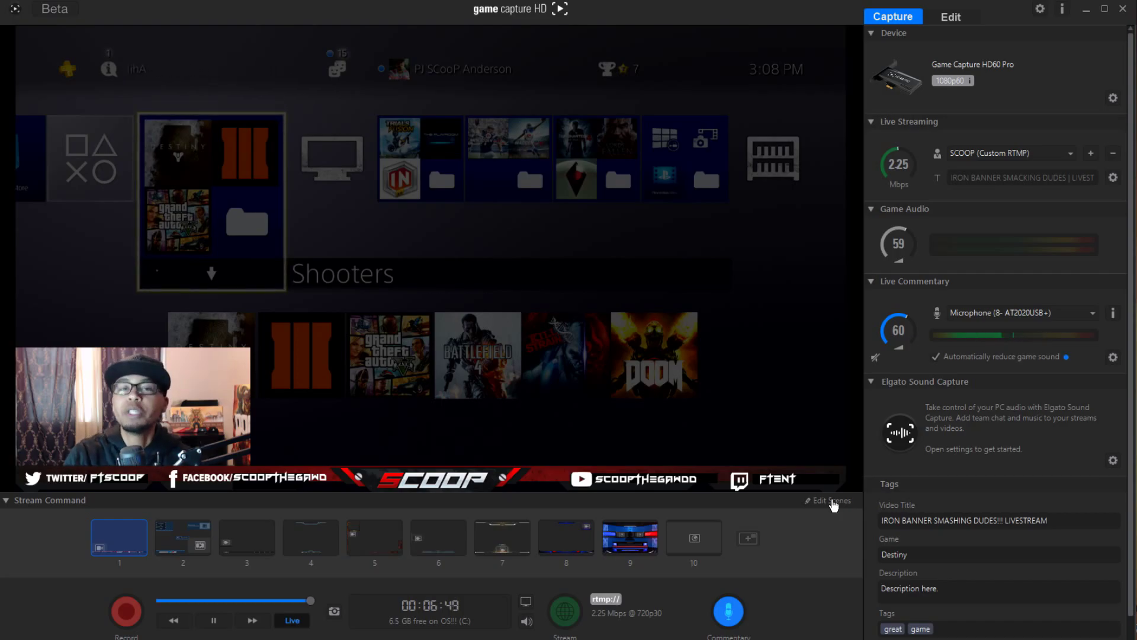
Add a web page source using the pasted Elgato Game Capture HD 3.5 beta article URL
click(832, 501)
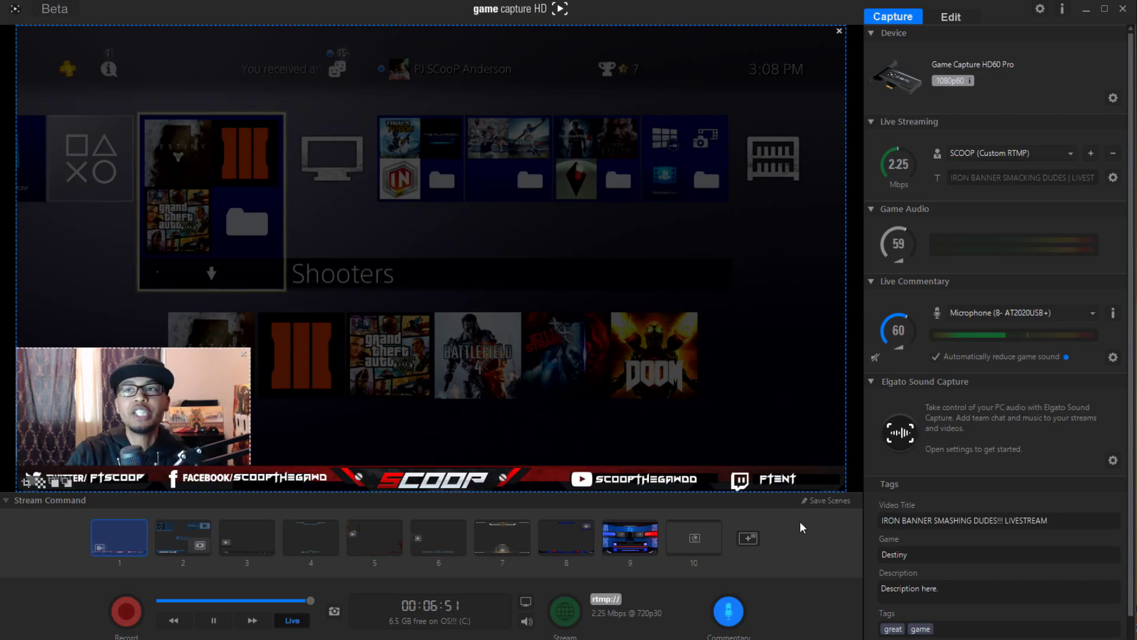
click(749, 537)
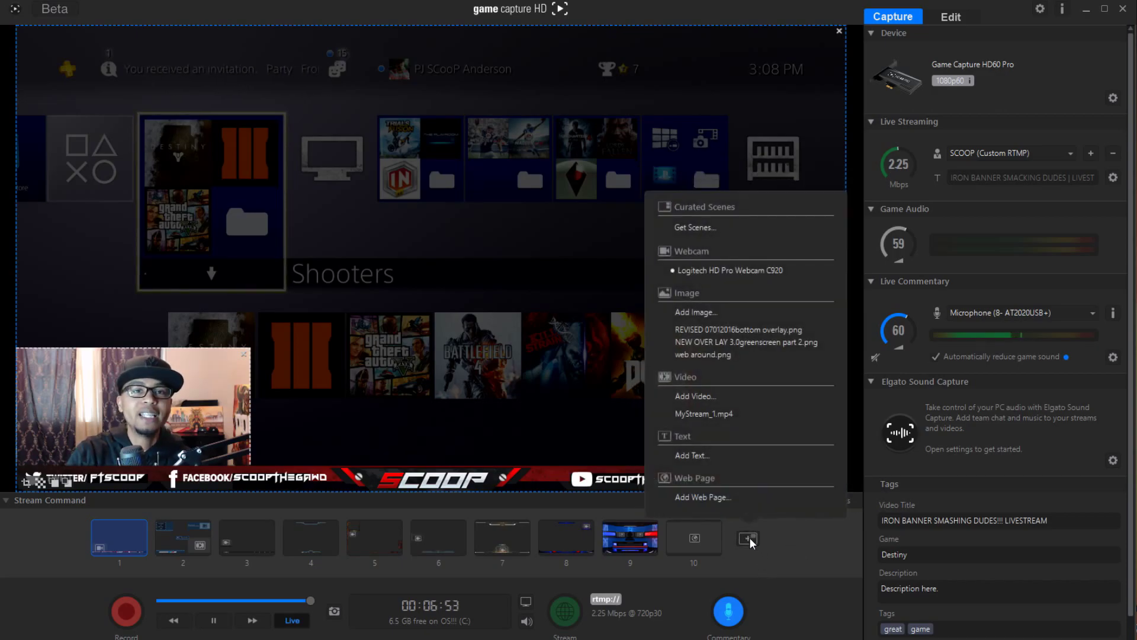
click(705, 498)
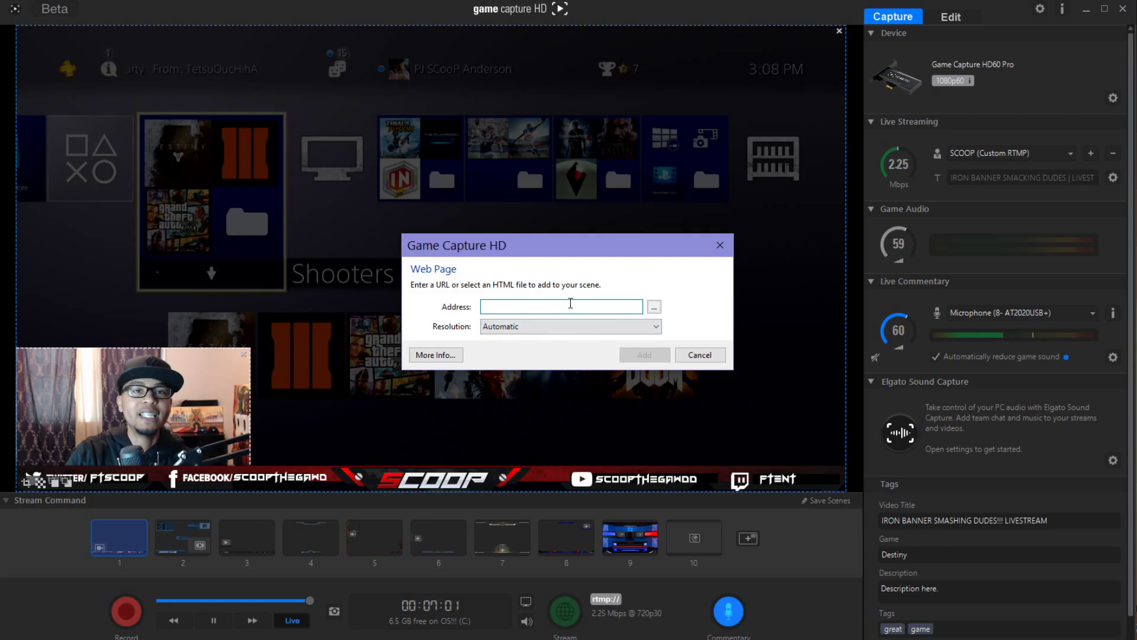
key(ctrl+v)
click(644, 354)
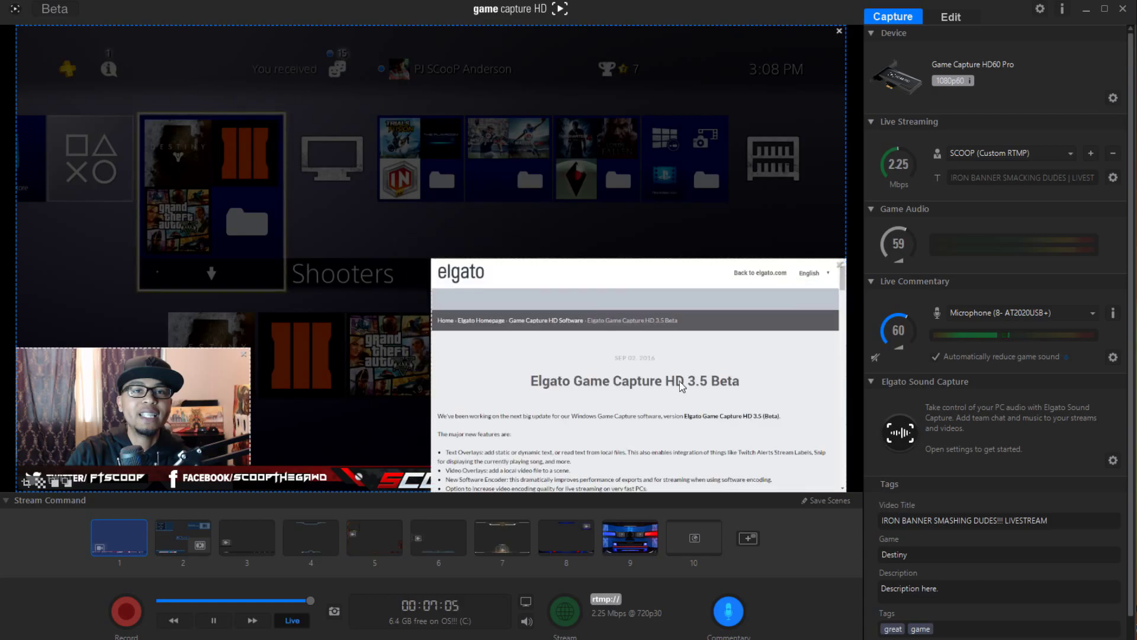
Move the web page overlay up, stretch it taller, nudge it lower, and save the scenes
drag(684, 378, 688, 276)
drag(683, 384, 685, 454)
drag(678, 295, 681, 331)
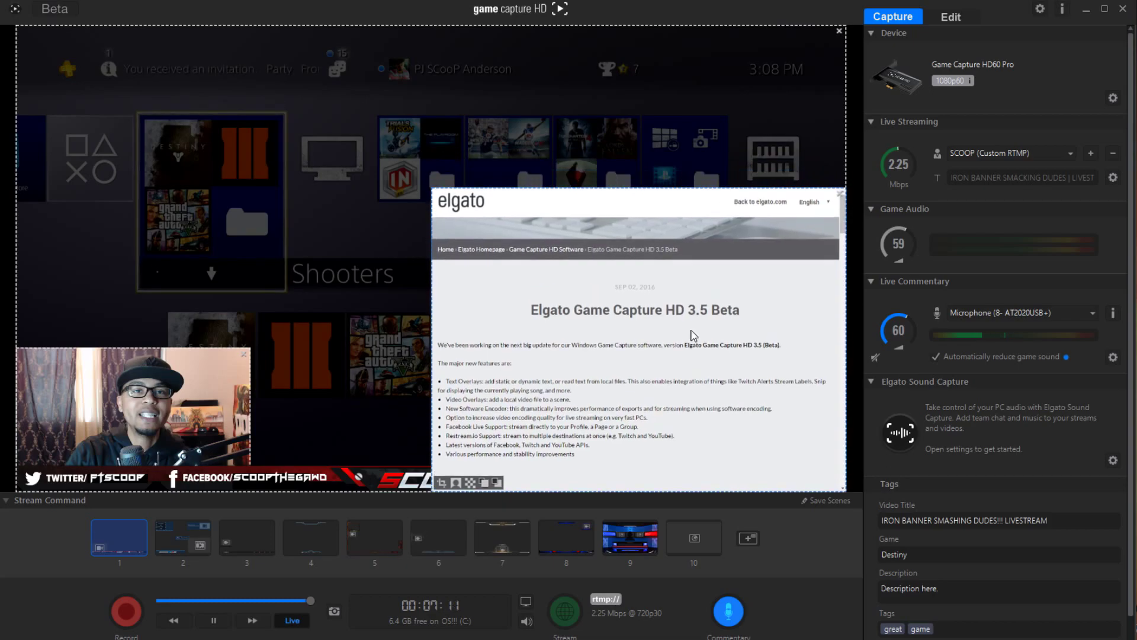
click(834, 508)
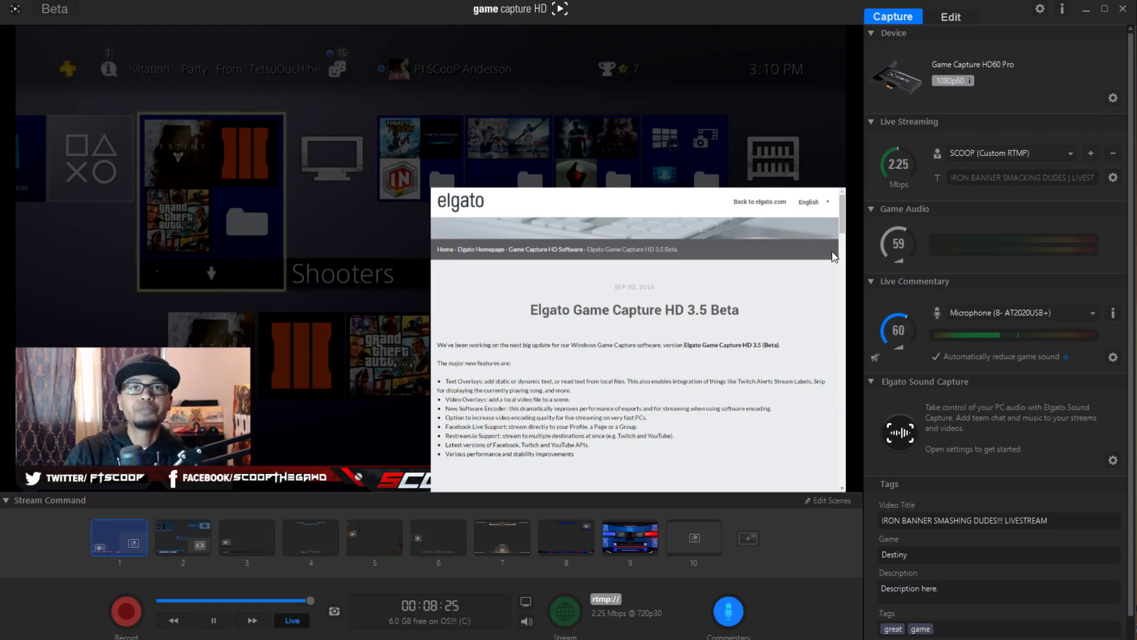
Delete the Elgato web page overlay from the scene and save the scenes
click(842, 507)
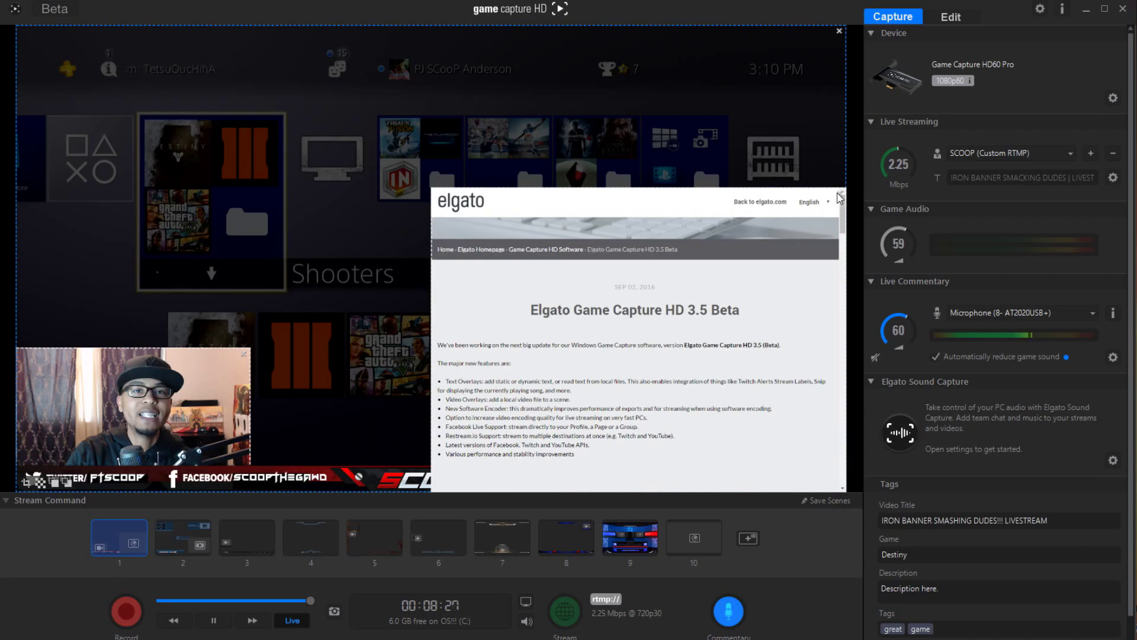
click(840, 192)
click(830, 501)
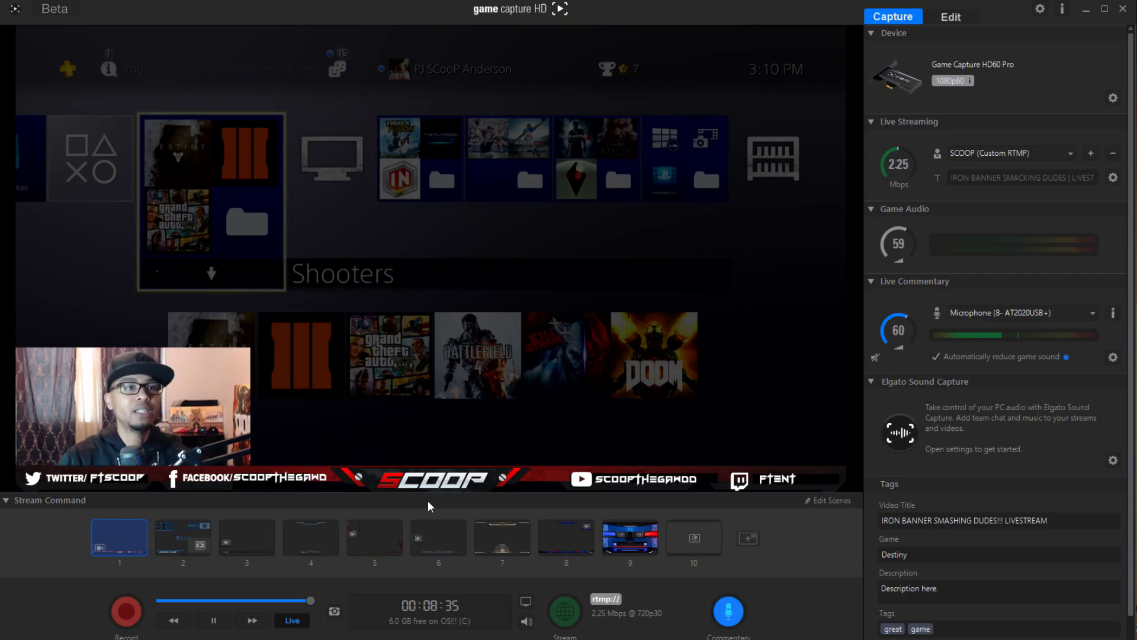
Select scene 3, enter scene editing, and show the add-source type list
click(262, 534)
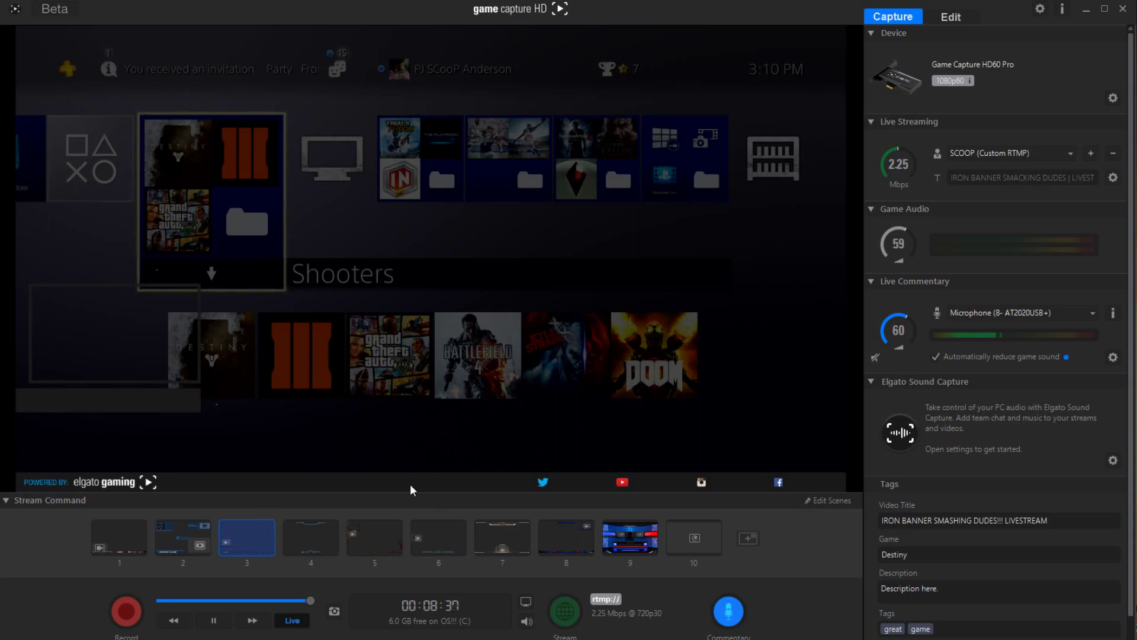
click(831, 500)
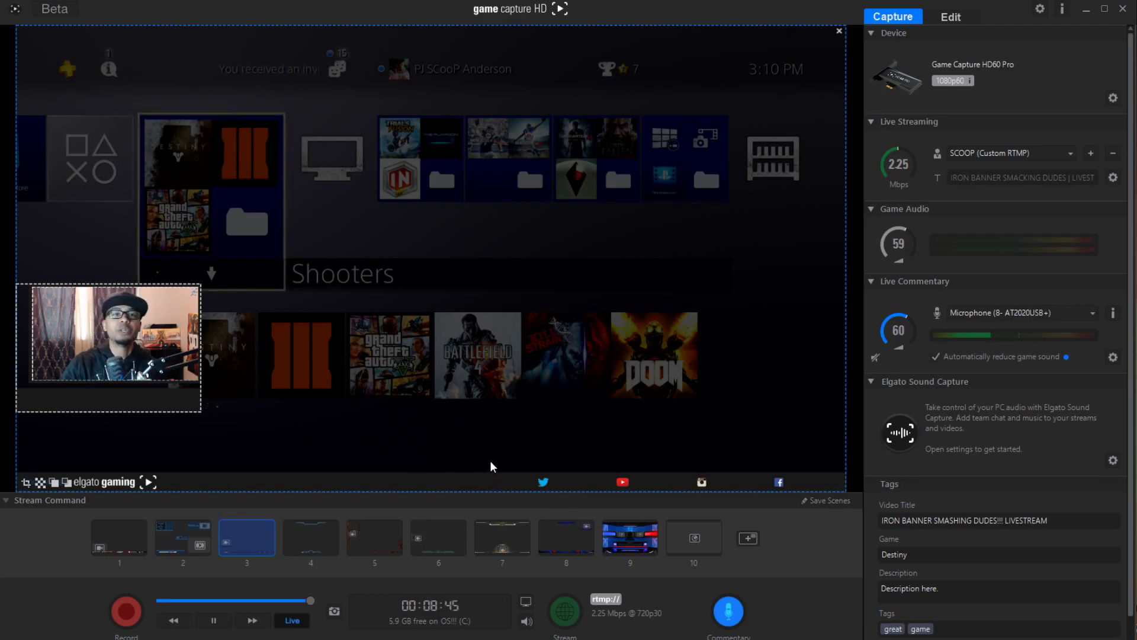
click(748, 537)
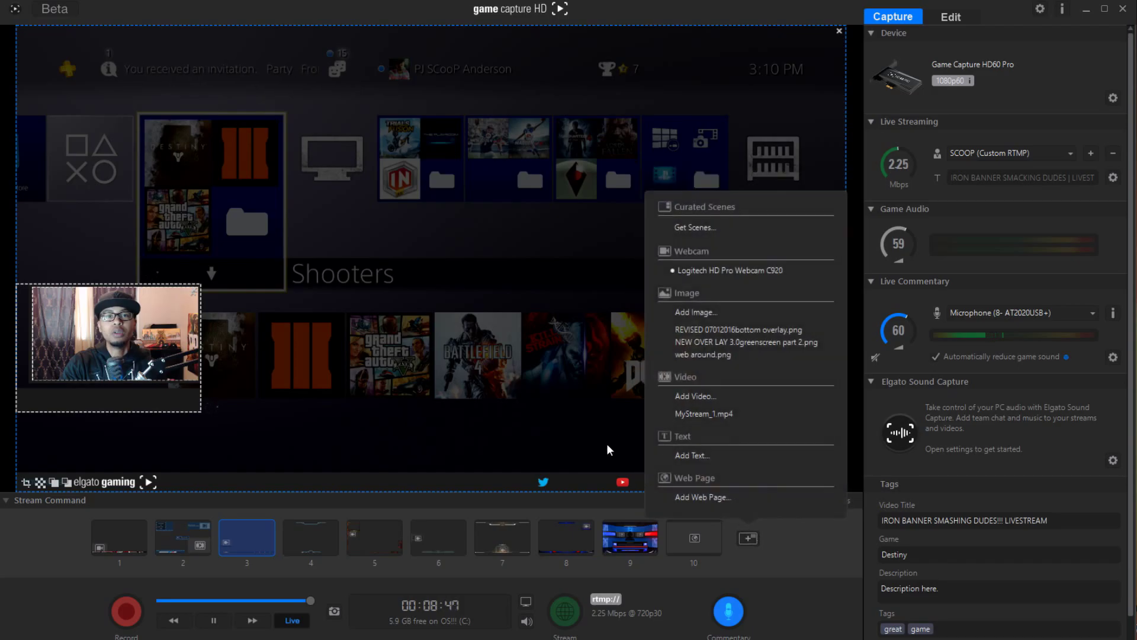
click(745, 537)
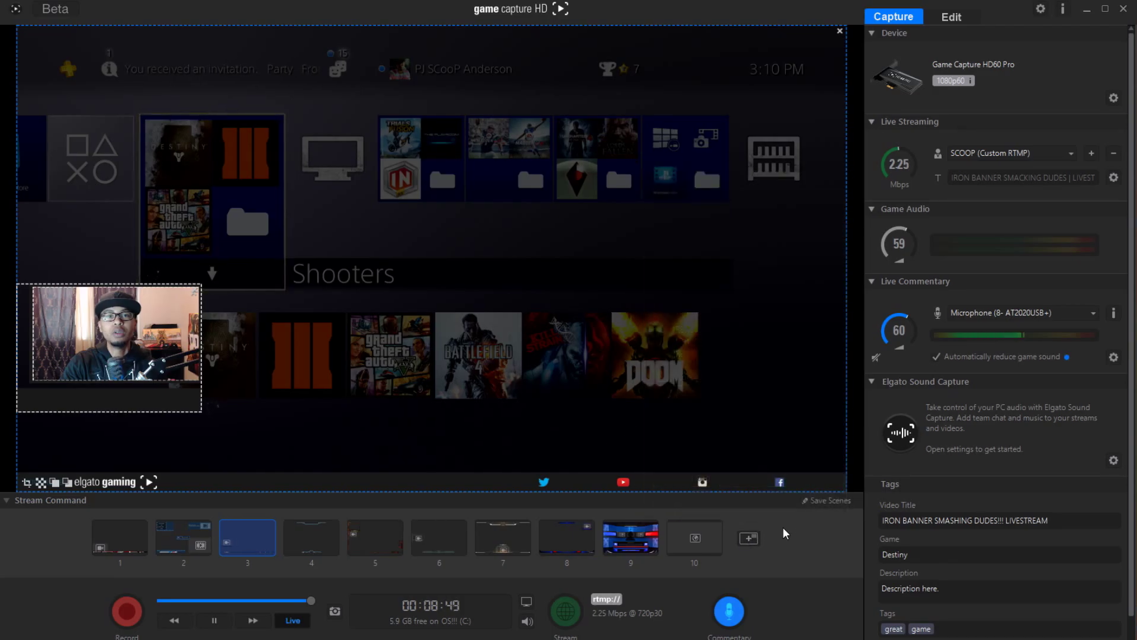
click(748, 539)
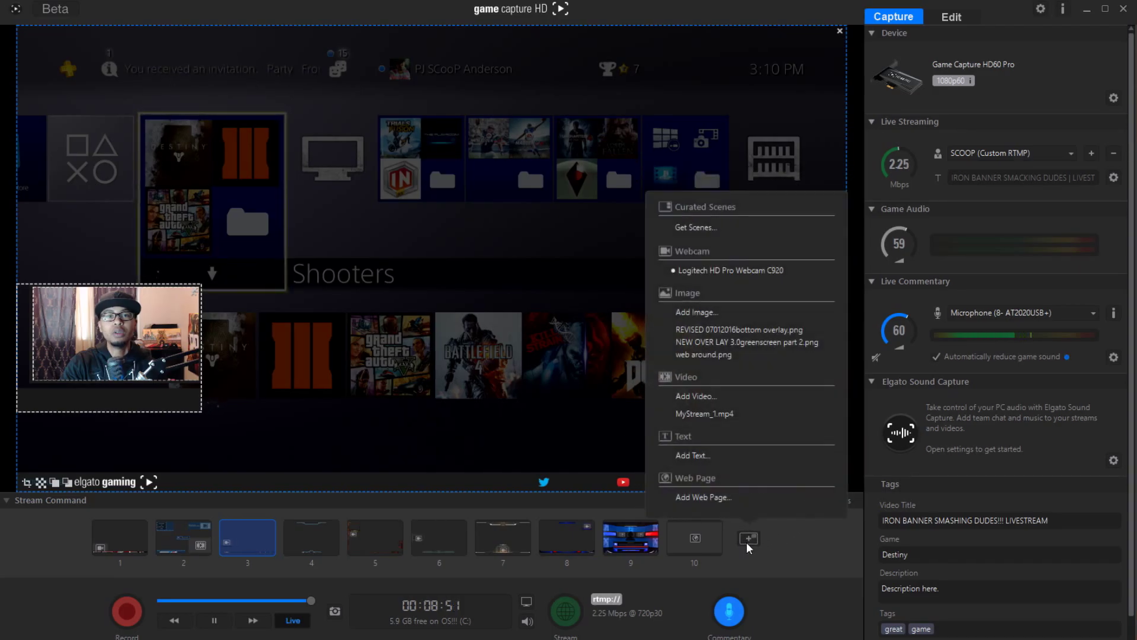
Create a text source reading SCOOP, coloured red and bold, with Scroll left animation, and add it
click(708, 456)
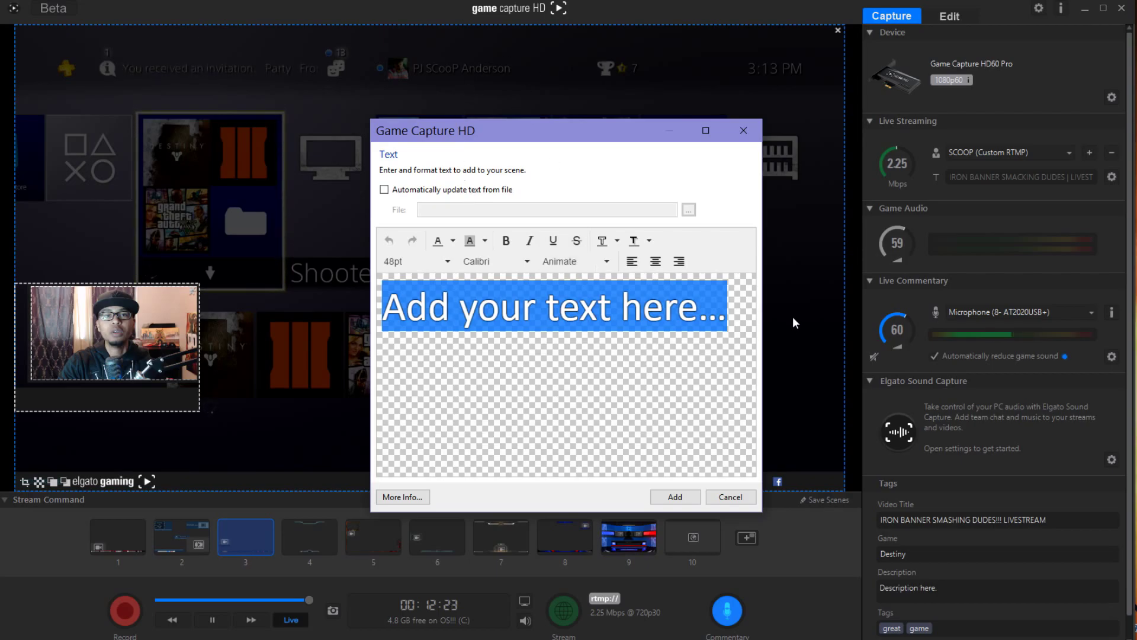
drag(738, 307, 379, 307)
text(SCOOP)
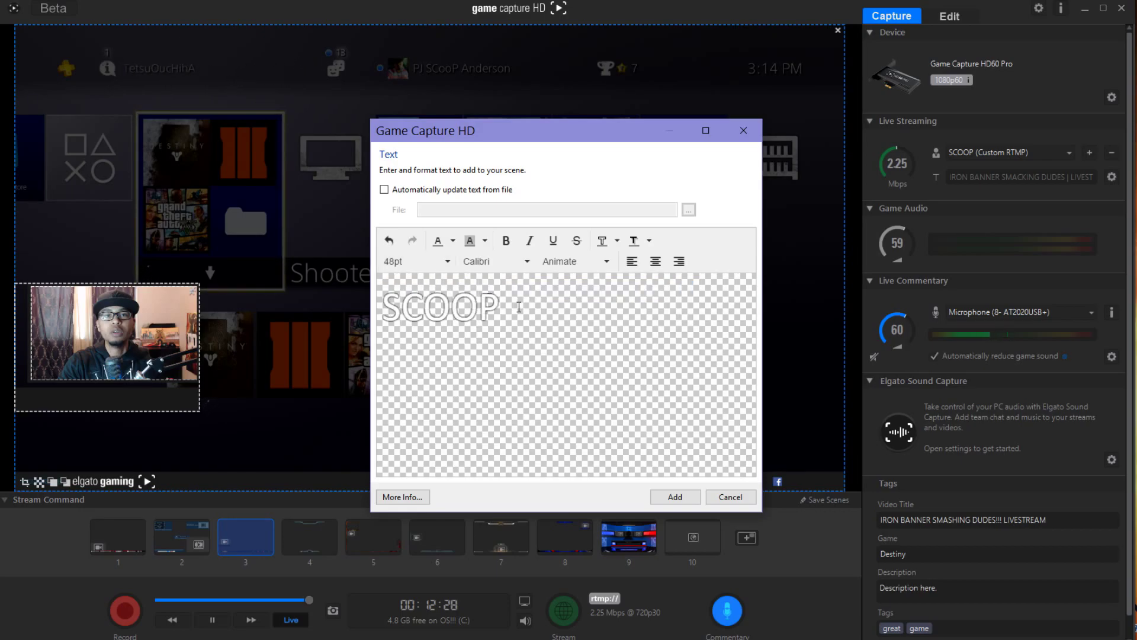
drag(504, 308, 381, 308)
click(453, 241)
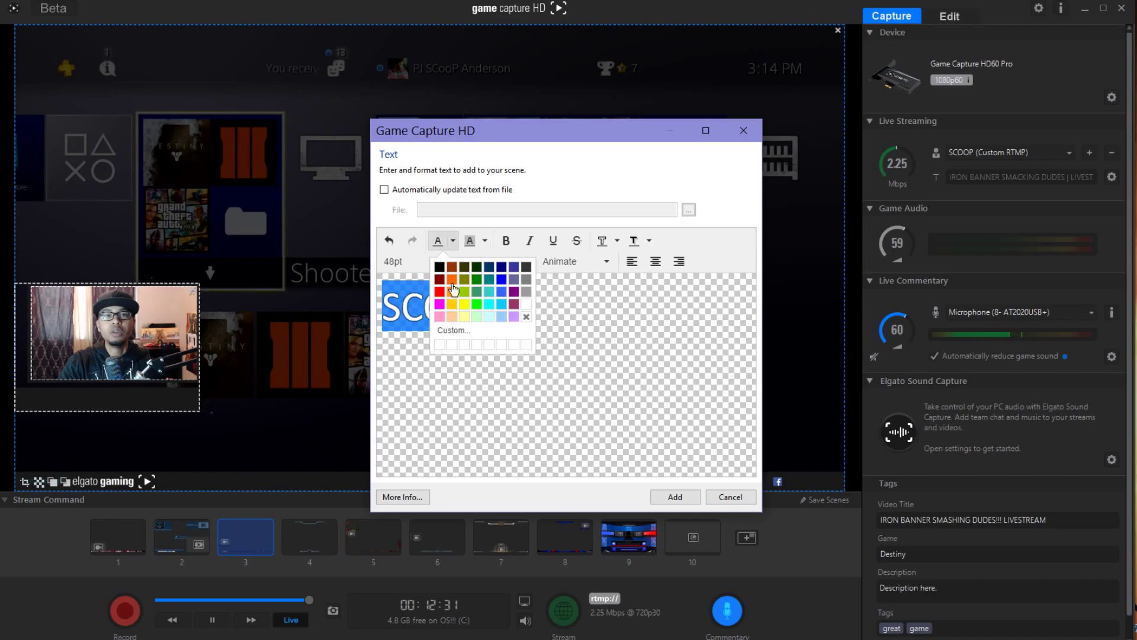
click(448, 293)
click(506, 241)
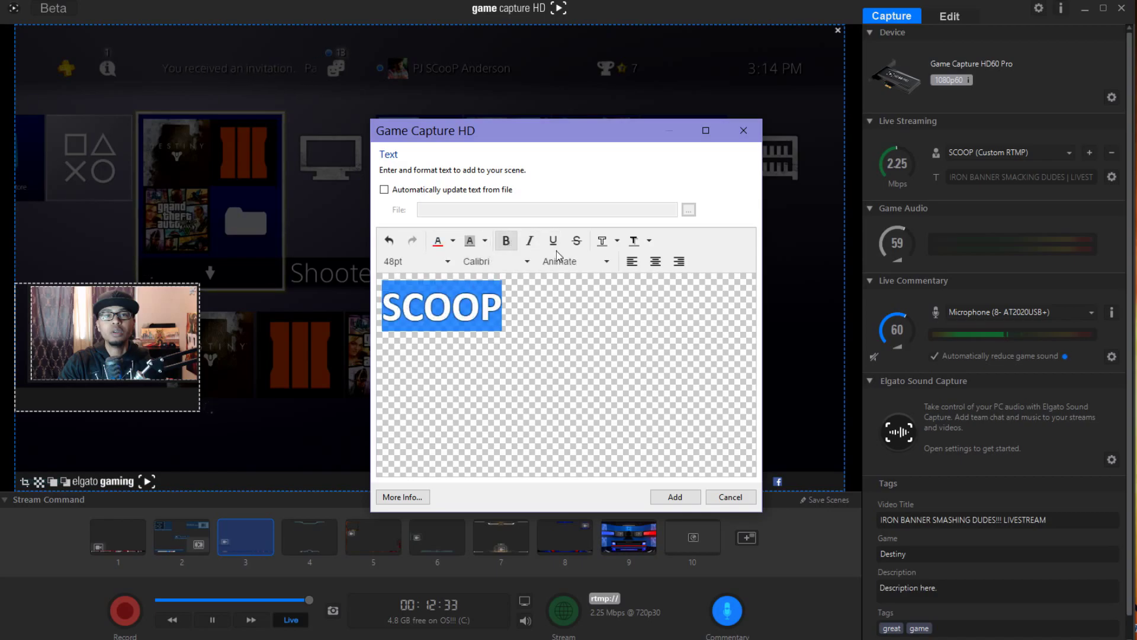
click(605, 263)
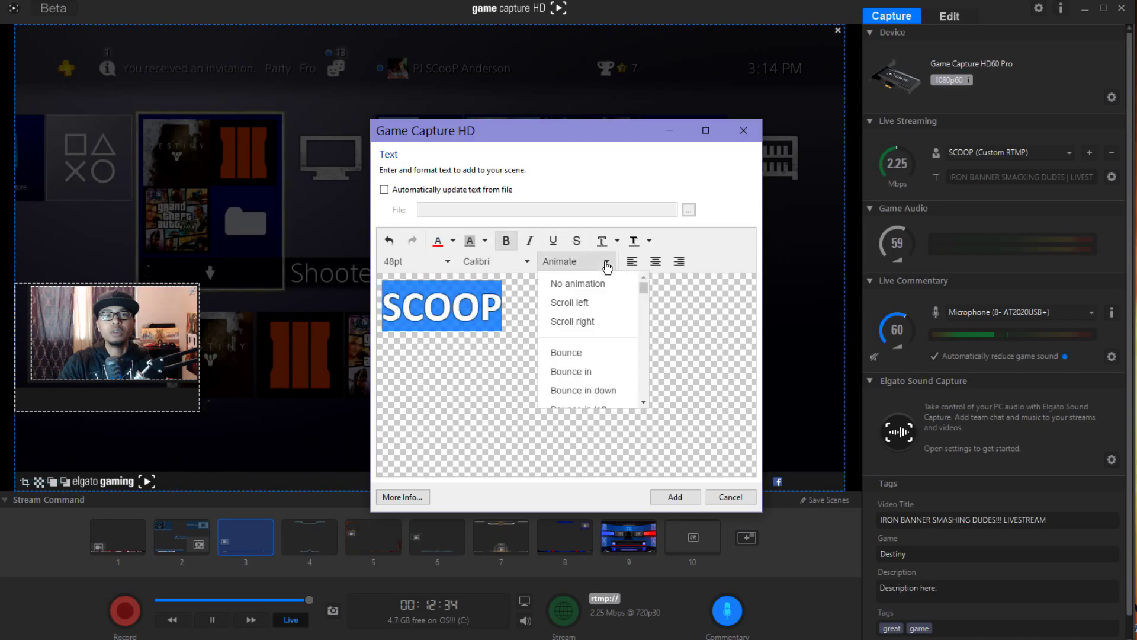
click(586, 304)
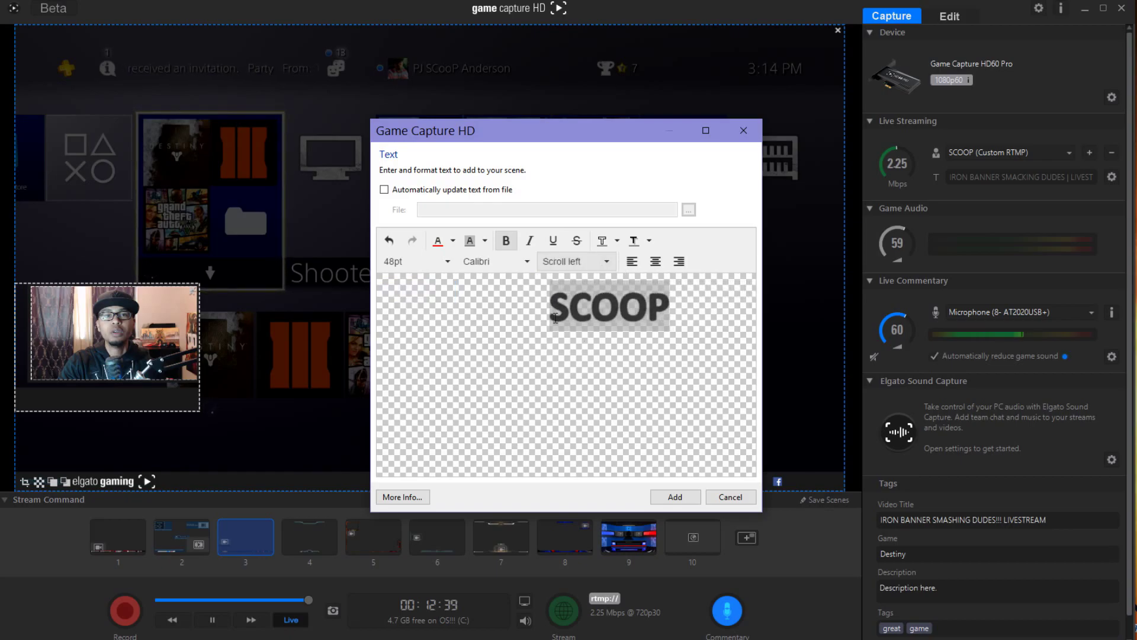
click(675, 496)
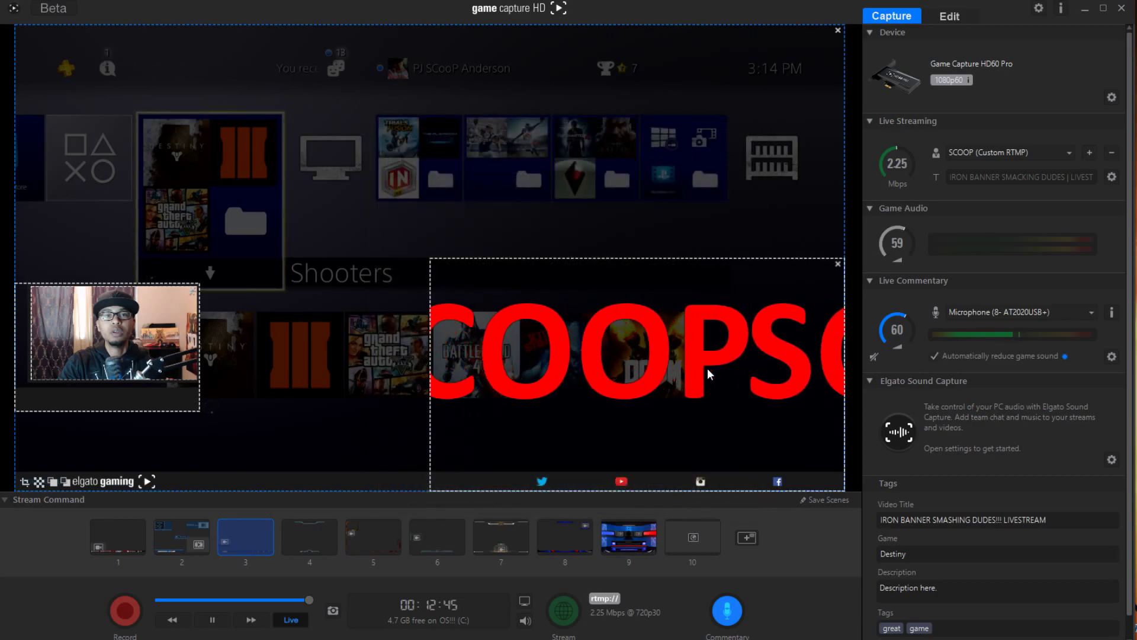
Move and shrink the scrolling SCOOP text into the footer bar, then save the scenes
drag(707, 368, 562, 251)
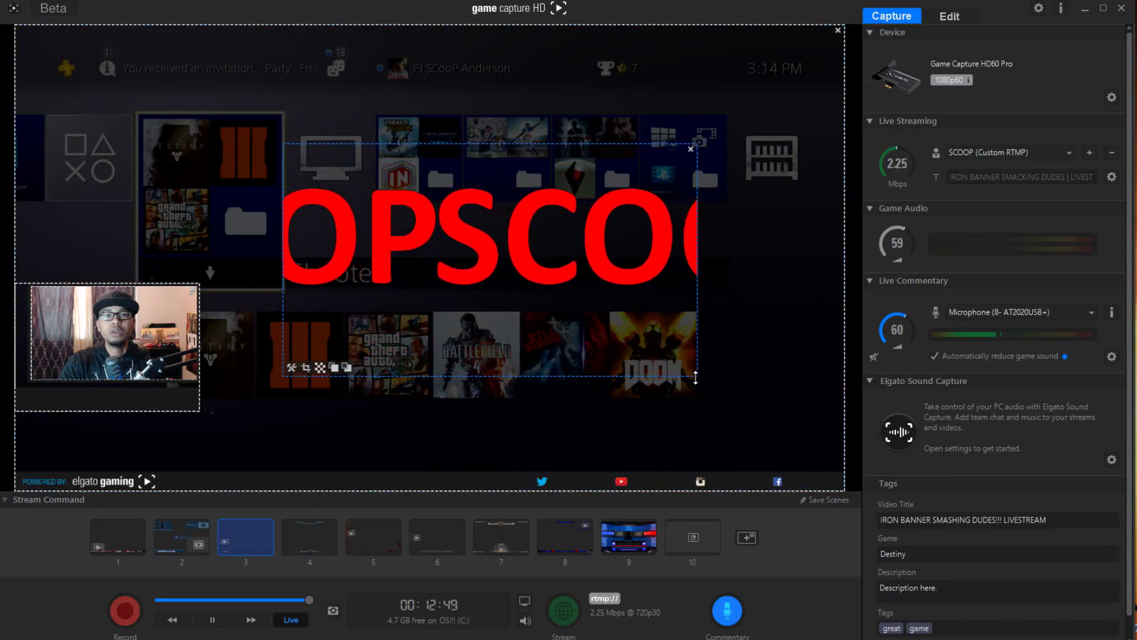
drag(698, 378, 517, 471)
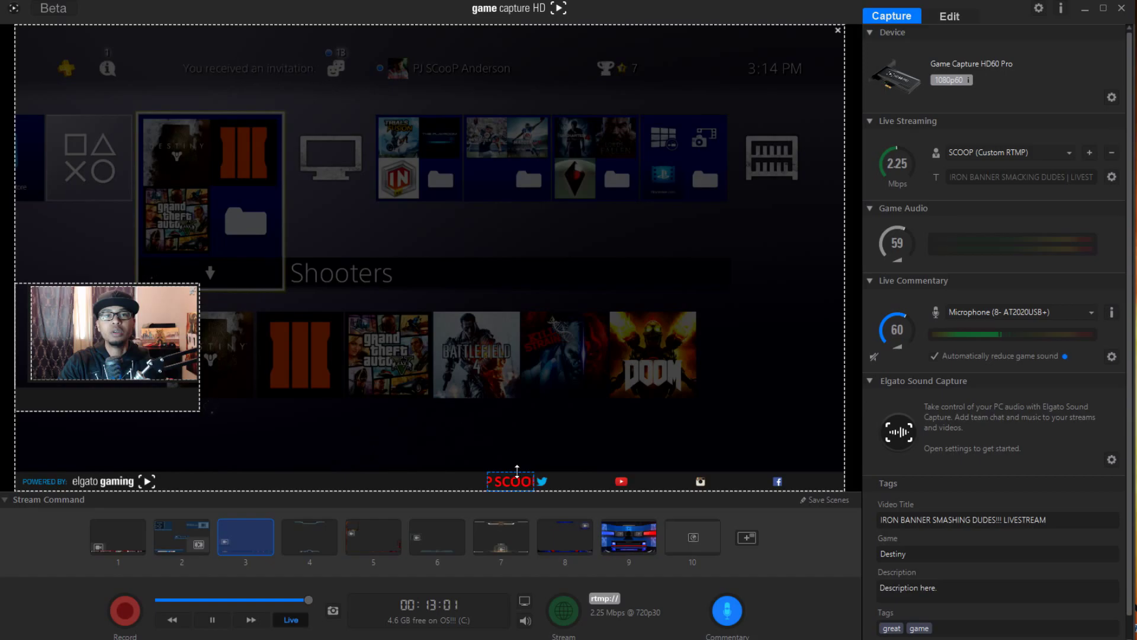
click(826, 499)
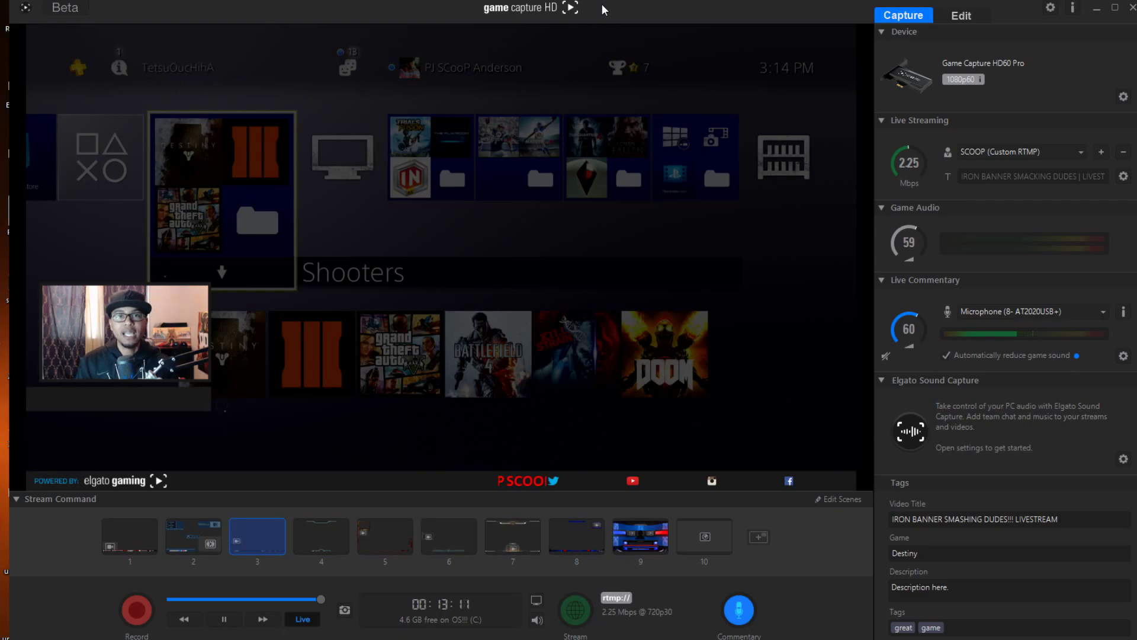
Reopen scene editing and drag the SCOOP ticker's corner handle to make it large
click(837, 499)
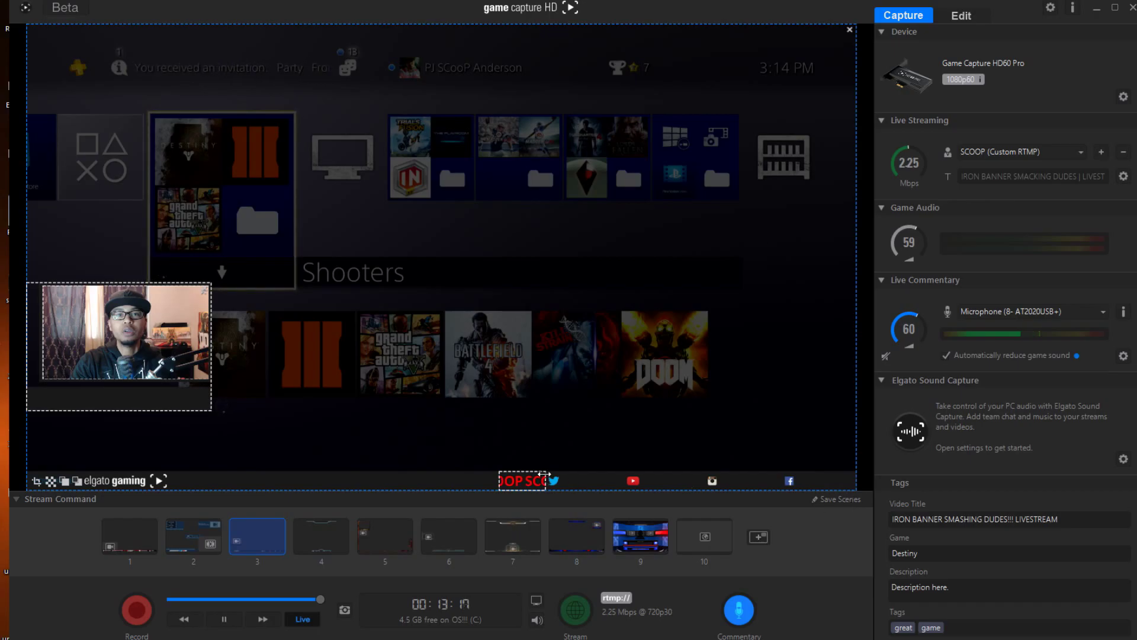
drag(544, 473, 813, 347)
Set the SCOOP text's animation to No animation, save it, and drag the box left
click(509, 481)
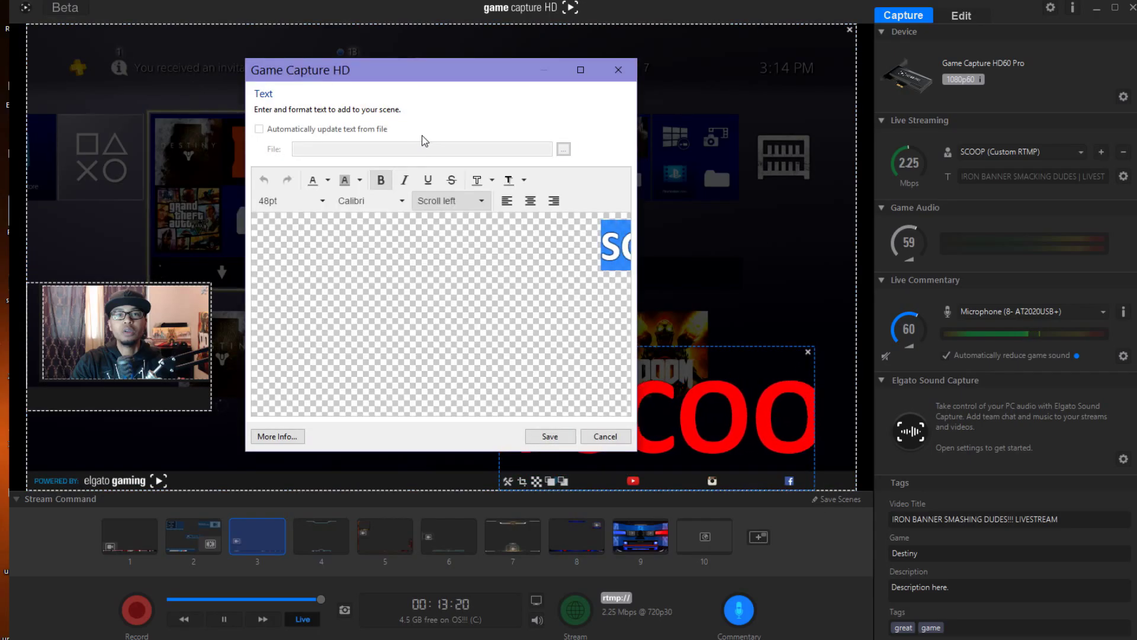
click(457, 202)
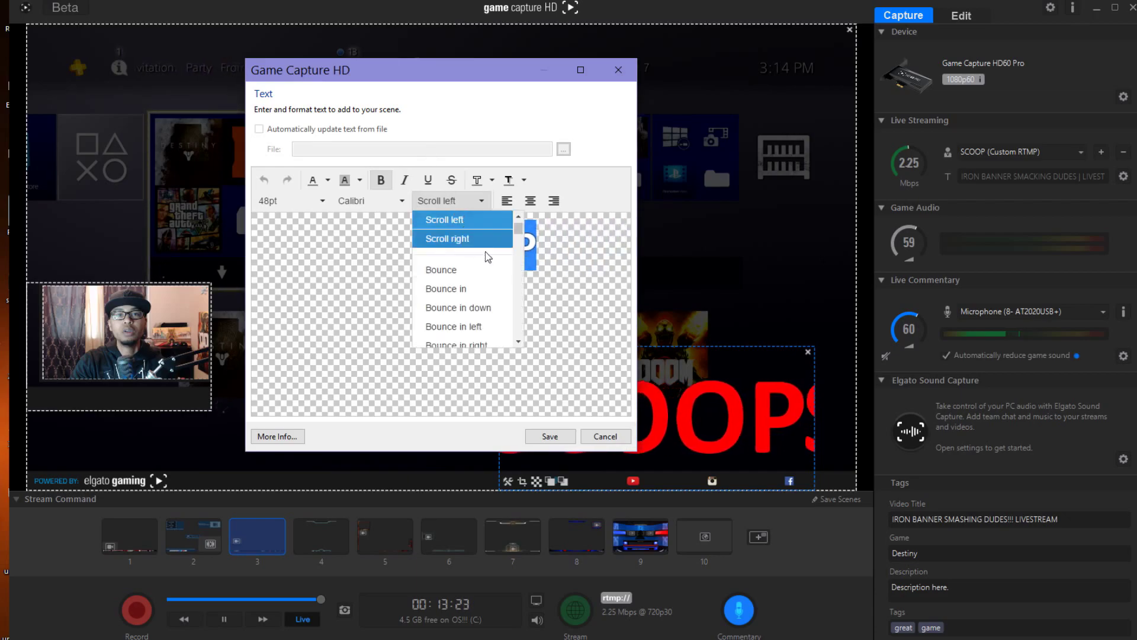
drag(517, 223, 517, 211)
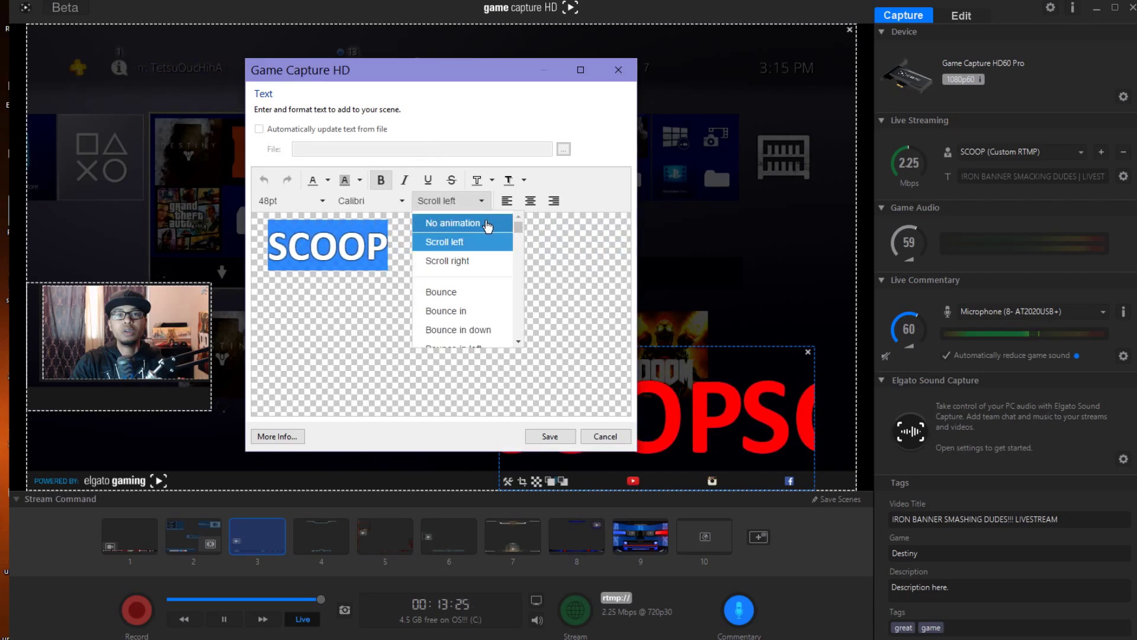
click(497, 223)
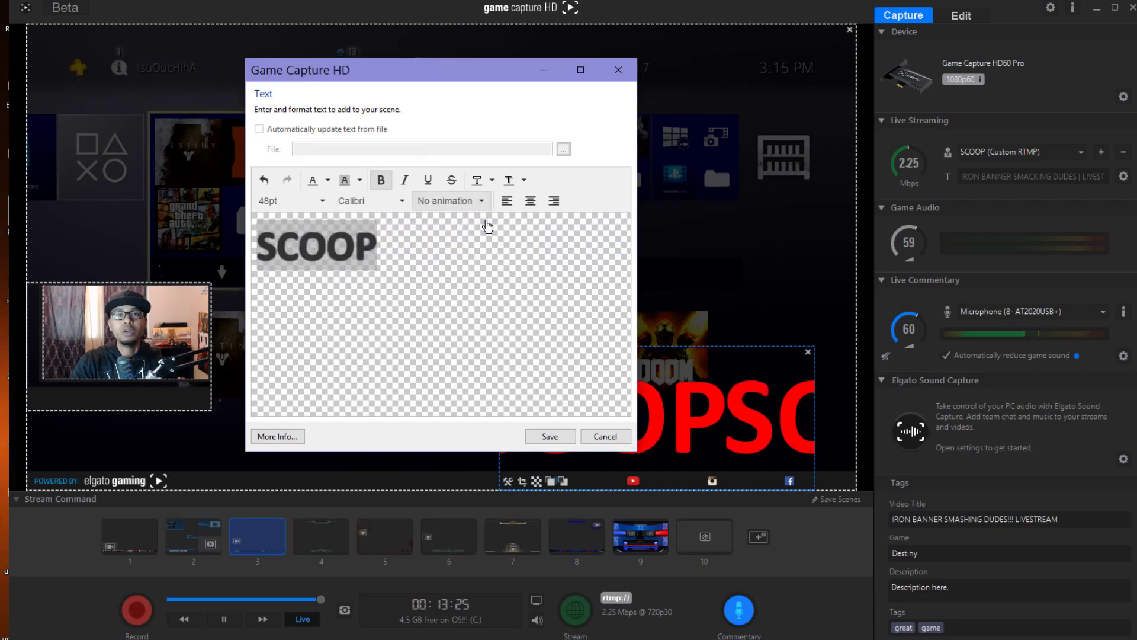
click(550, 437)
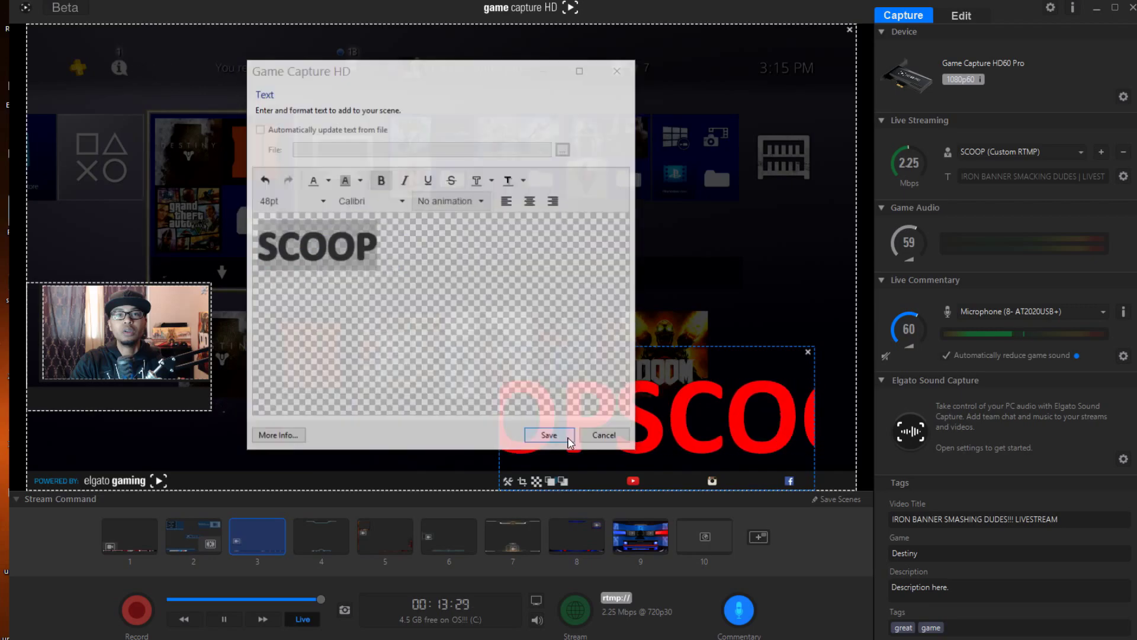
drag(632, 419, 448, 300)
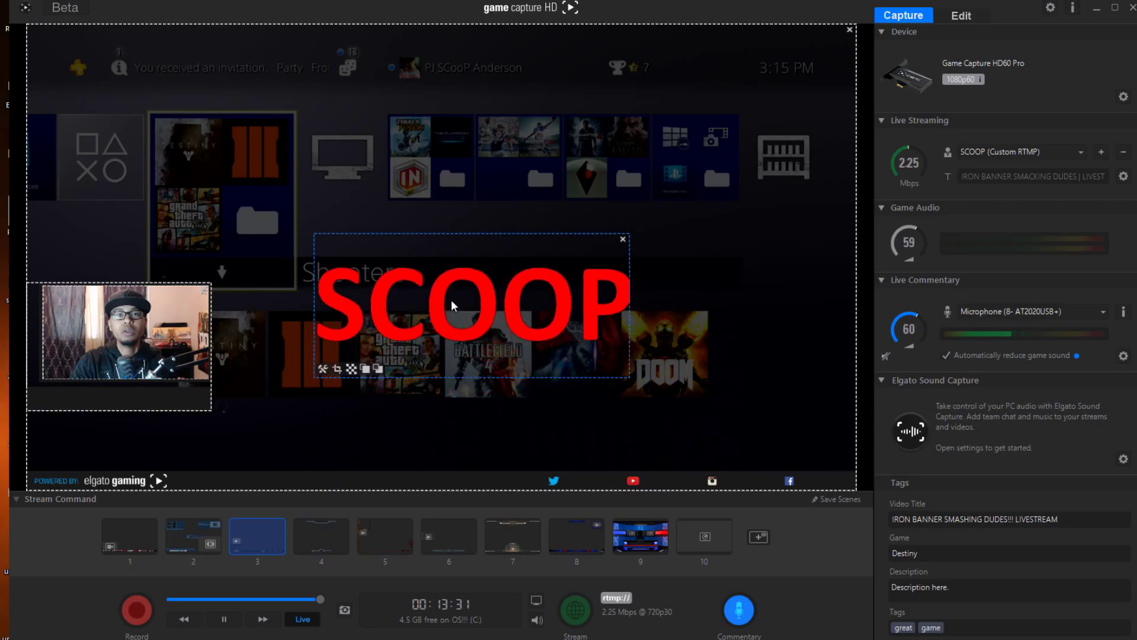
Resize the static SCOOP text down into the bottom bar and save the scenes
drag(628, 375, 534, 482)
click(826, 502)
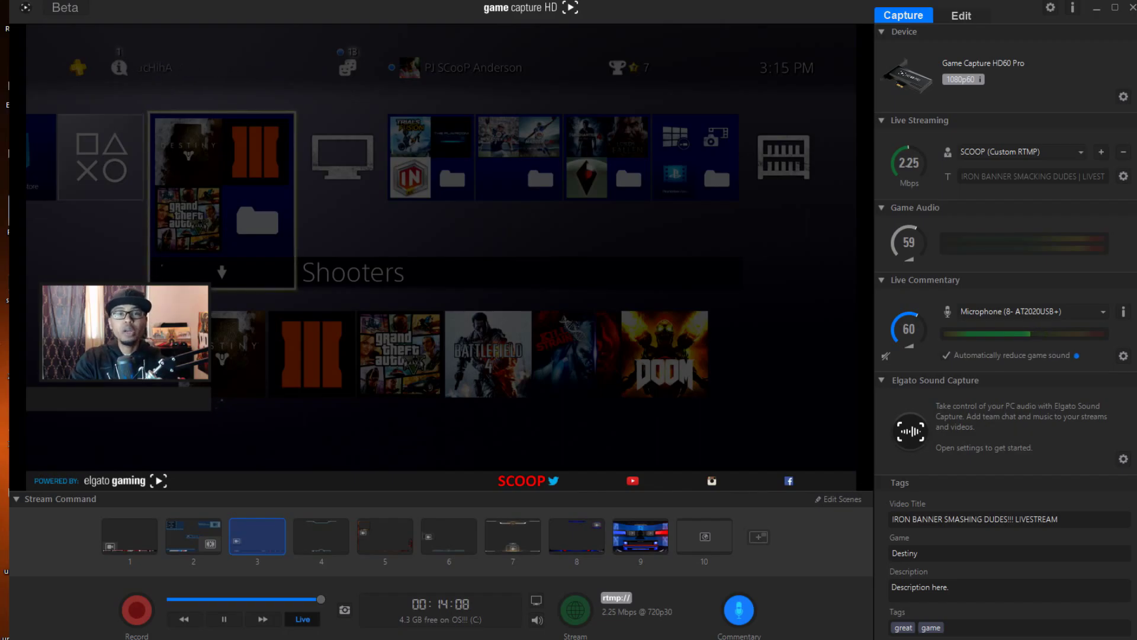
Switch to Chrome, drag its window across the screen, and load restream.io
key(alt+Tab)
drag(776, 349, 627, 45)
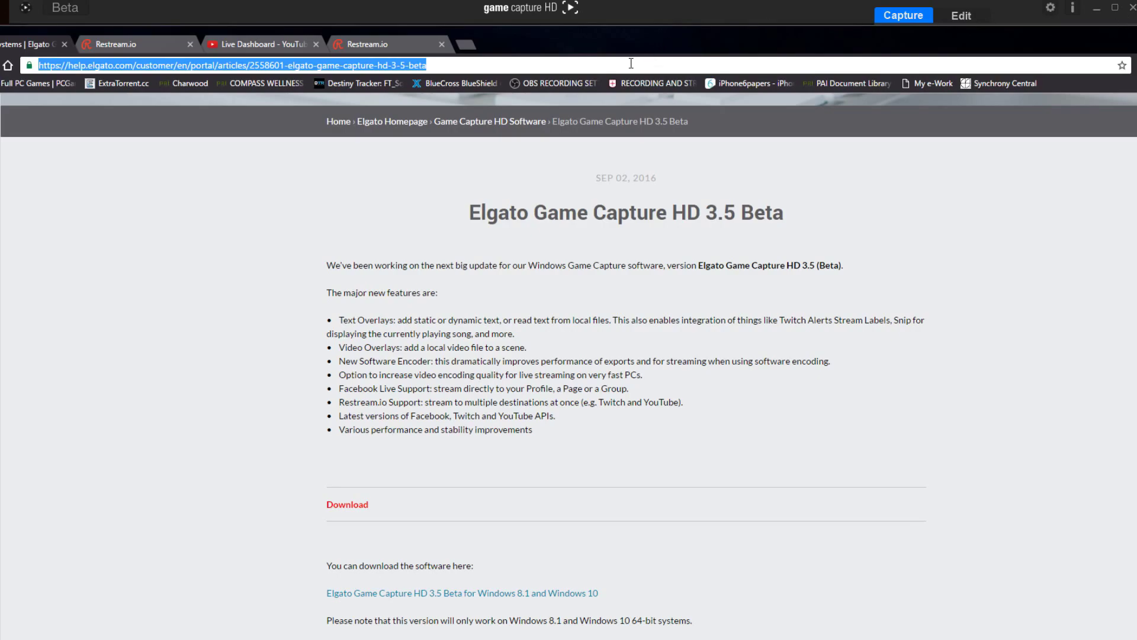
text(RES)
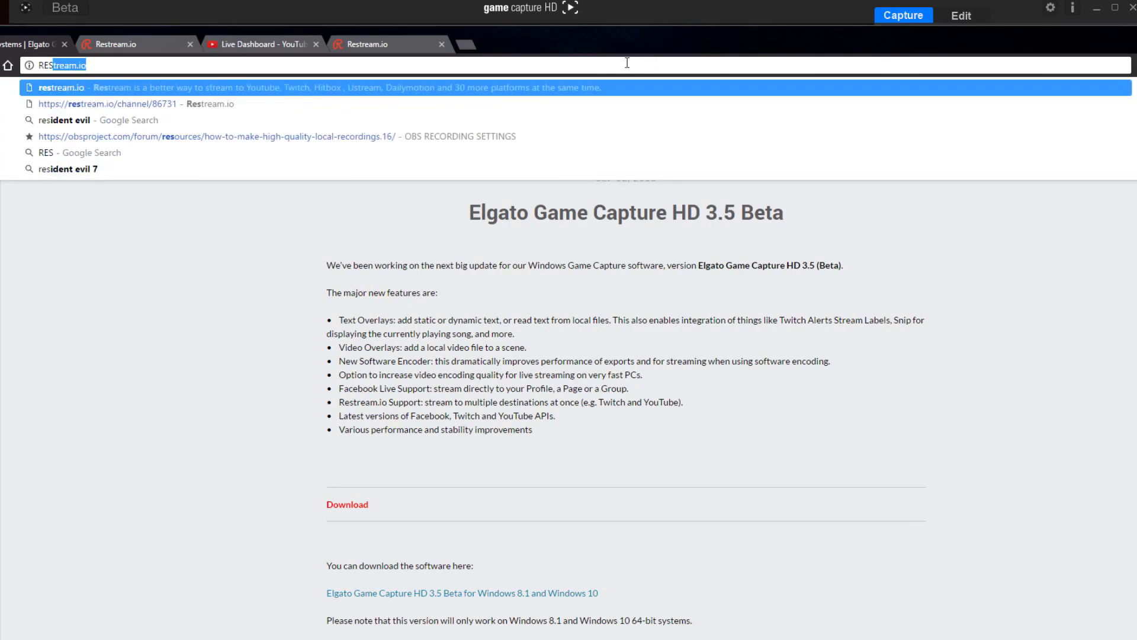
key(Return)
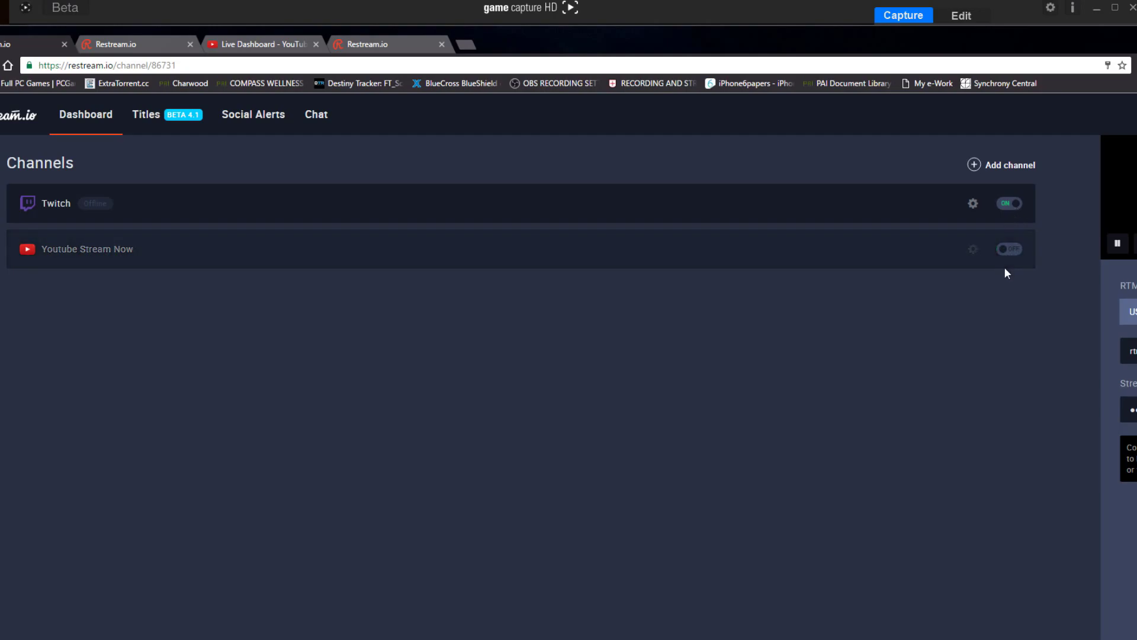
Delete the Youtube Stream Now channel from Restream.io
click(1008, 249)
click(973, 251)
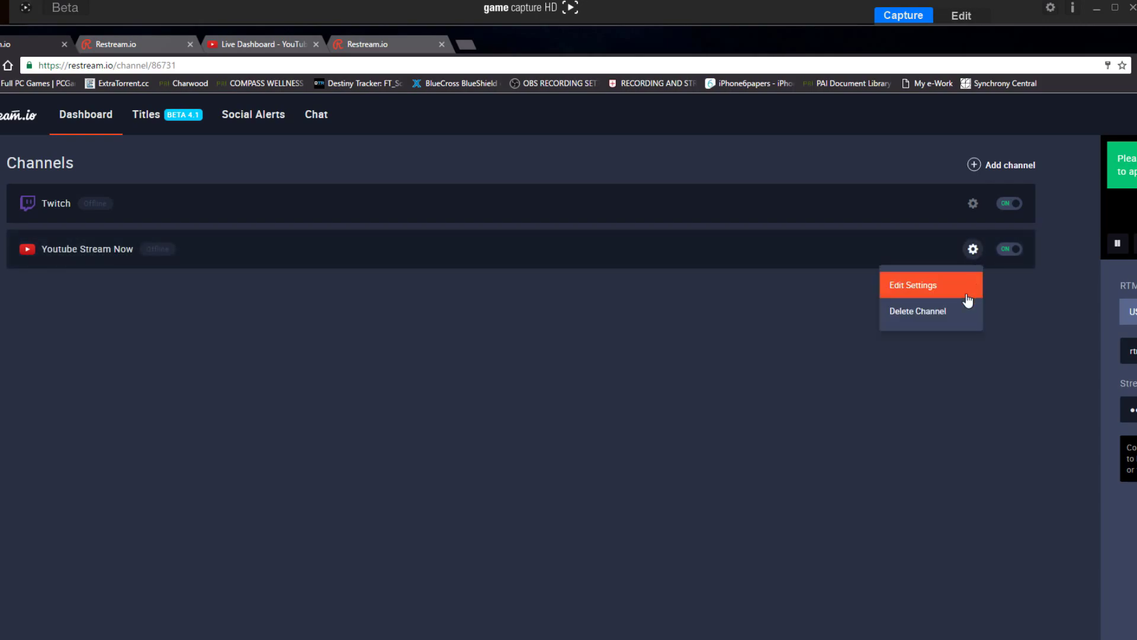
click(944, 311)
click(776, 237)
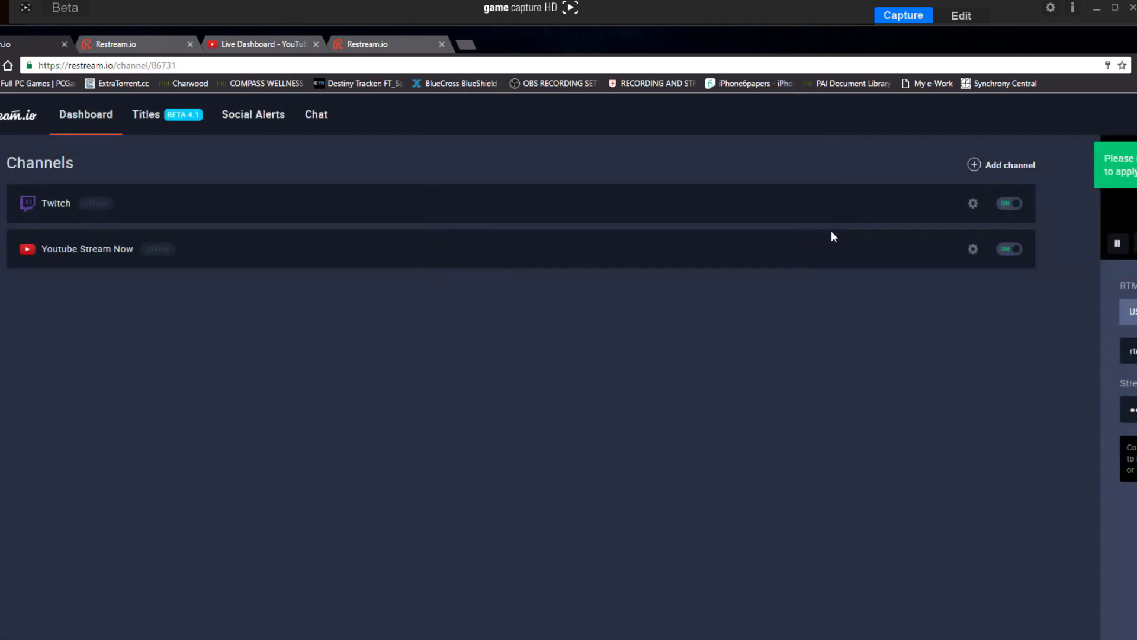
Delete the Twitch channel and bring up the platform choices for a new channel
click(973, 204)
click(942, 264)
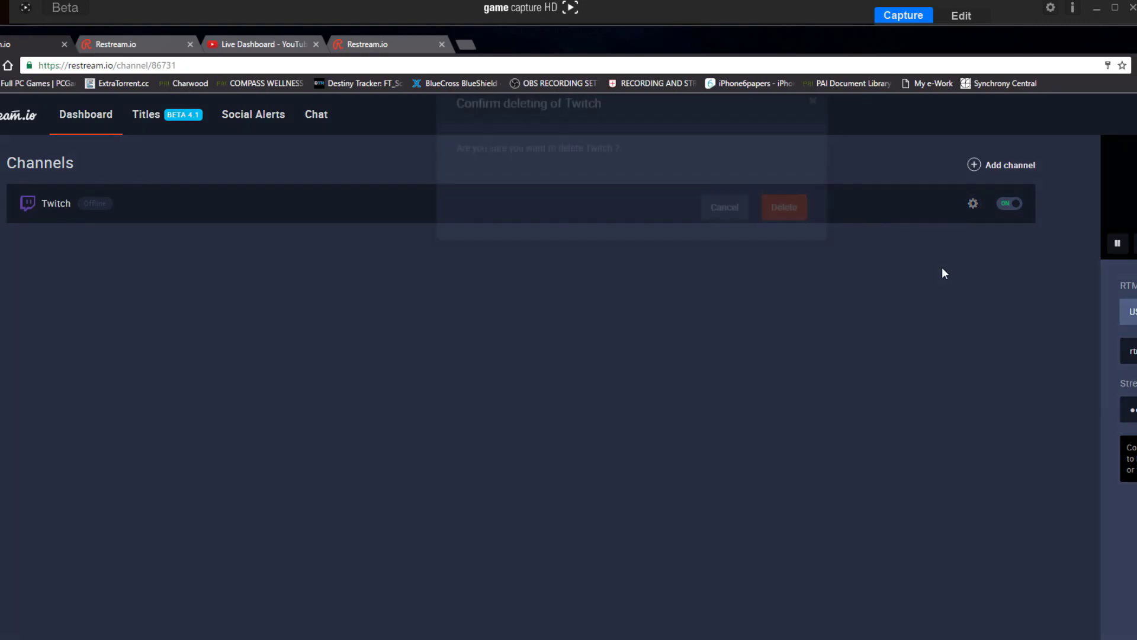
click(791, 240)
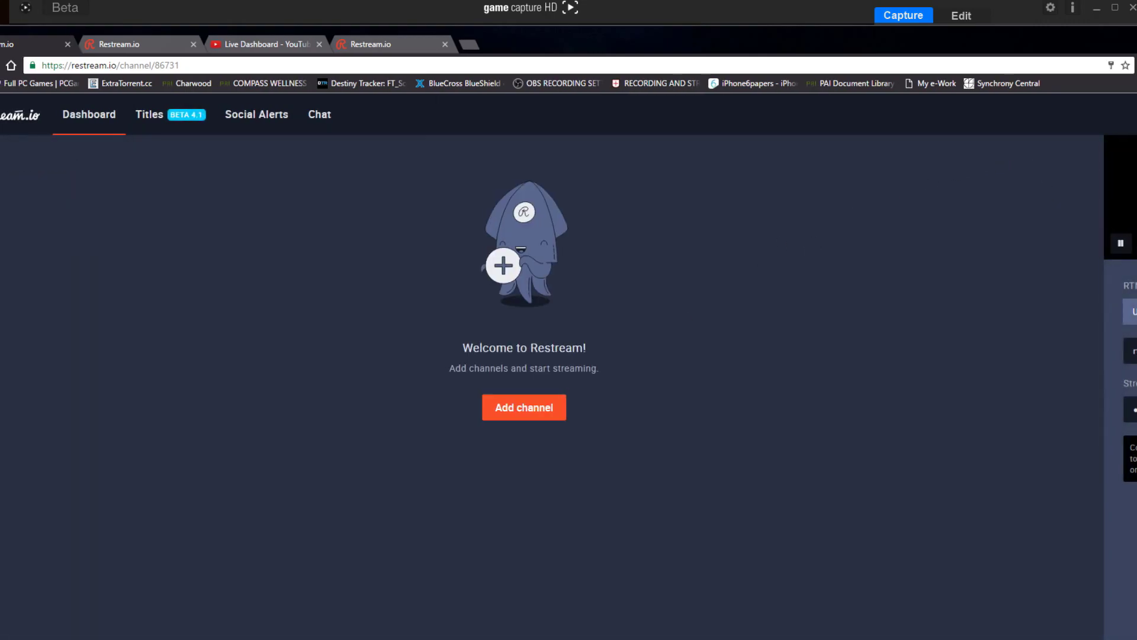
click(538, 414)
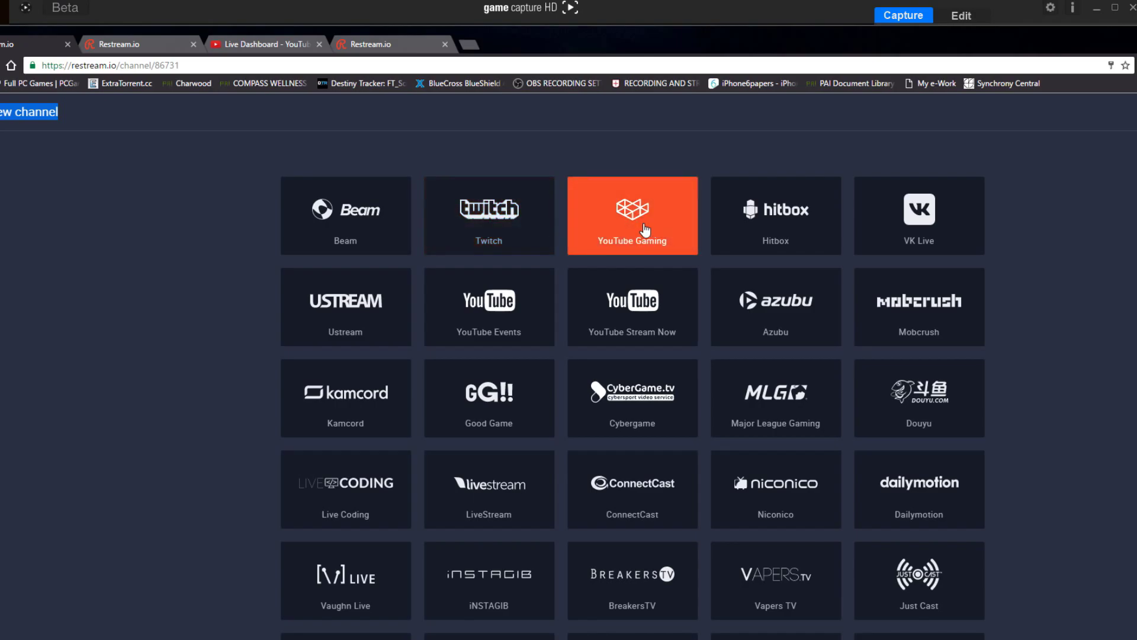
Add a Twitch channel and authorize Restream.io to use the Twitch account
click(525, 232)
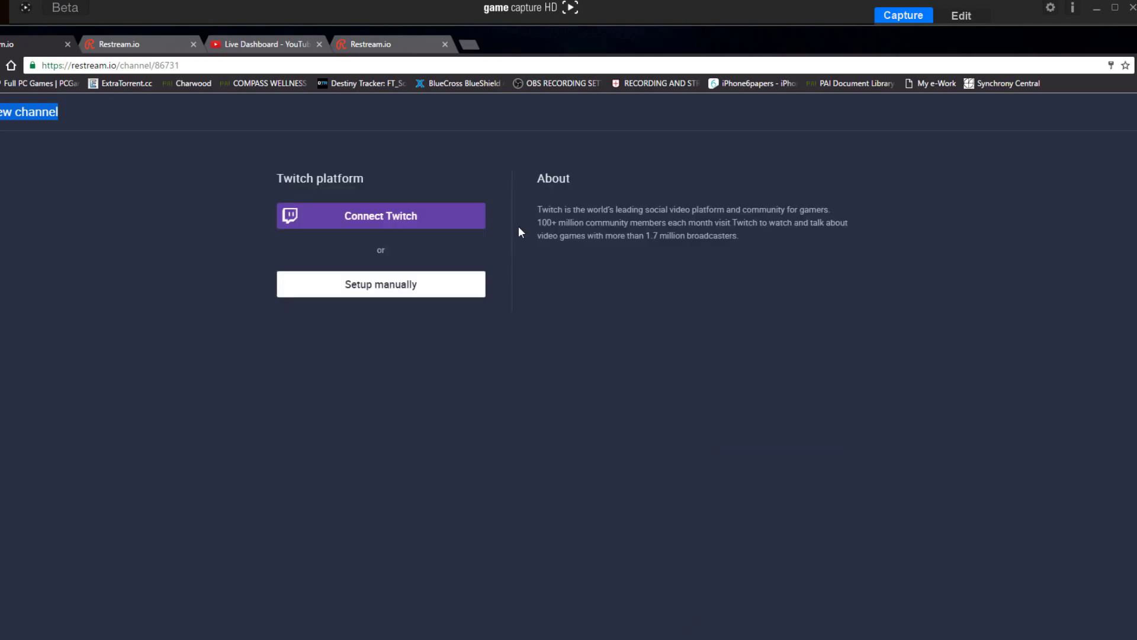
click(453, 227)
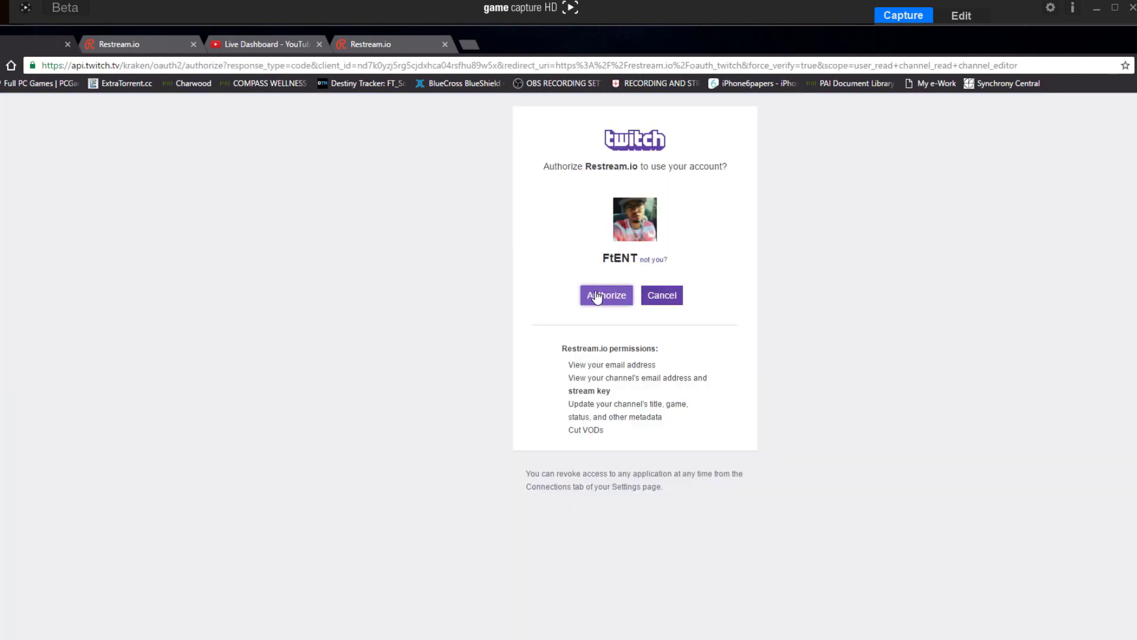
click(597, 294)
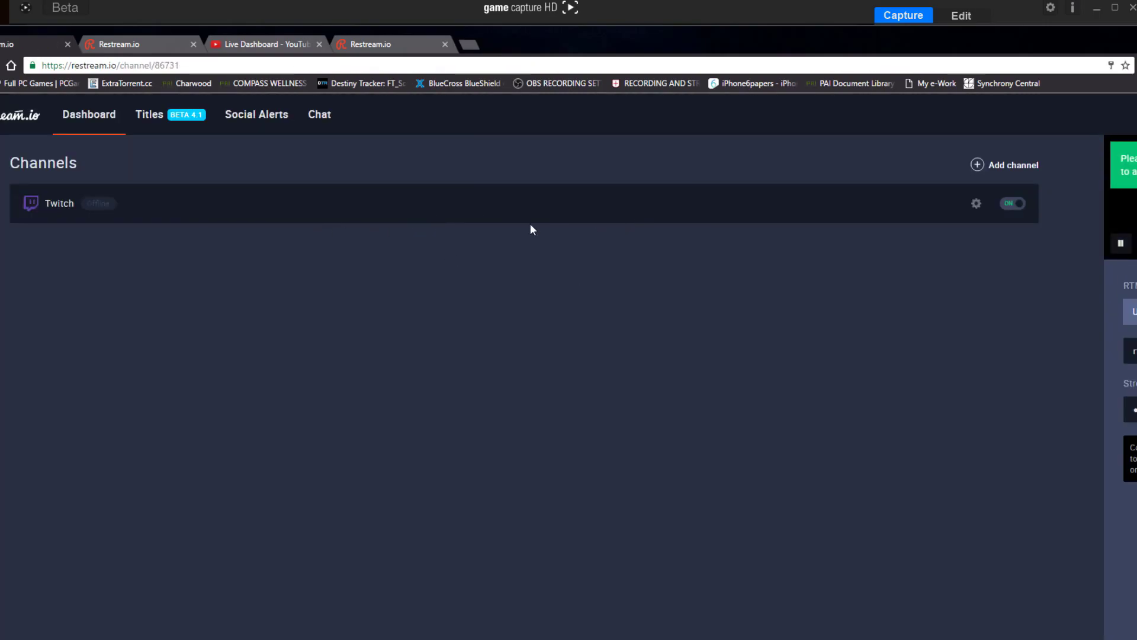
Add a YouTube Gaming channel, choosing the Google account and allowing Restream access
click(987, 165)
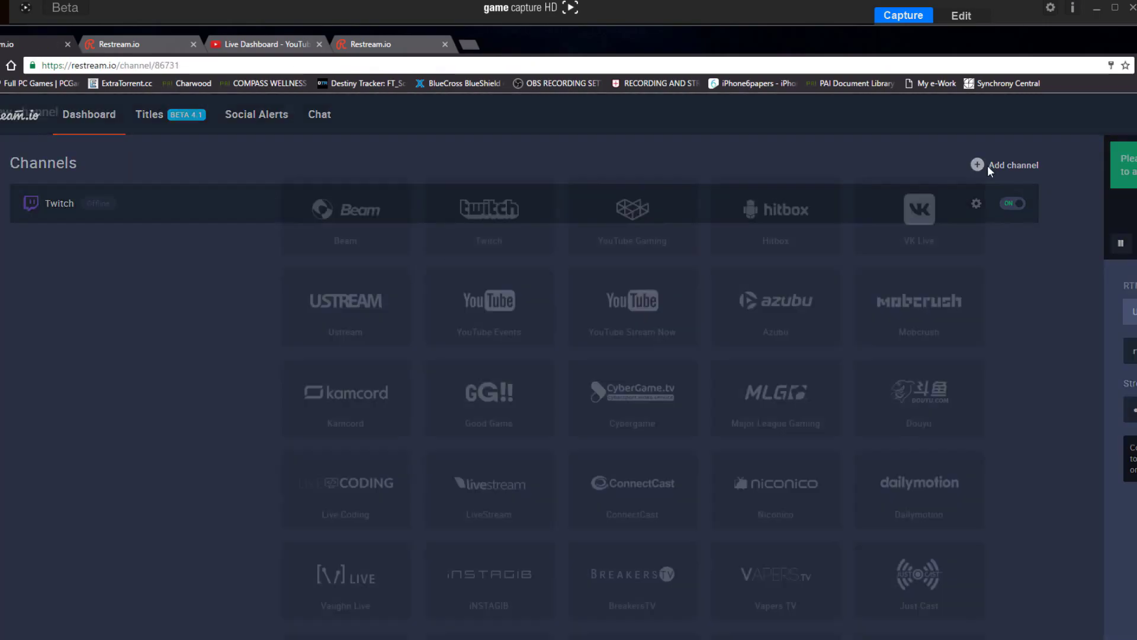
click(647, 227)
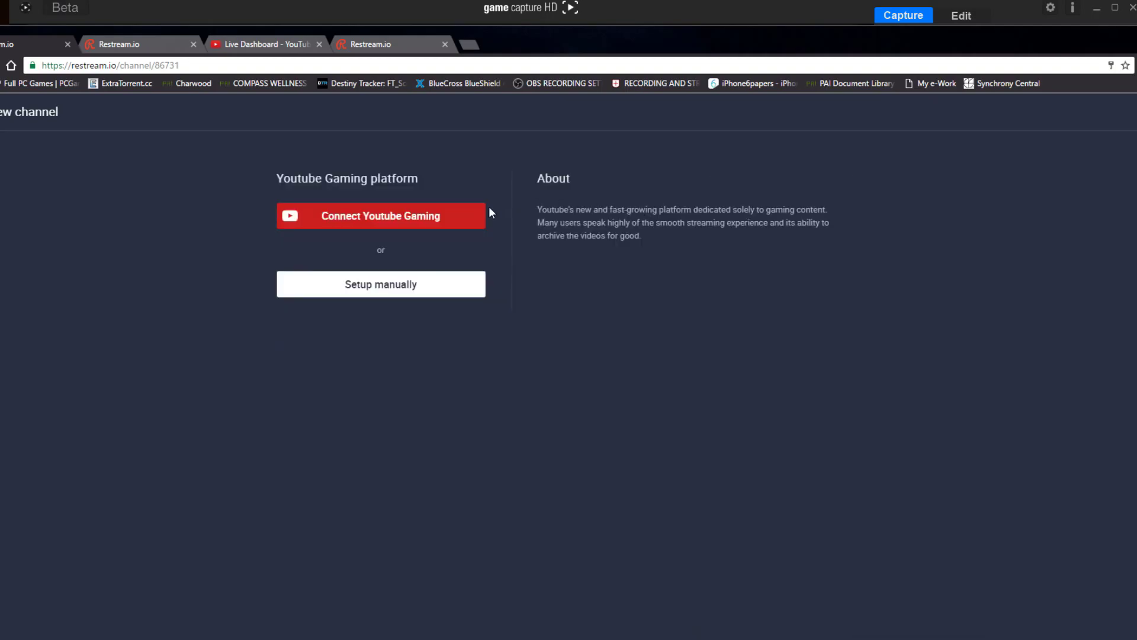
click(421, 216)
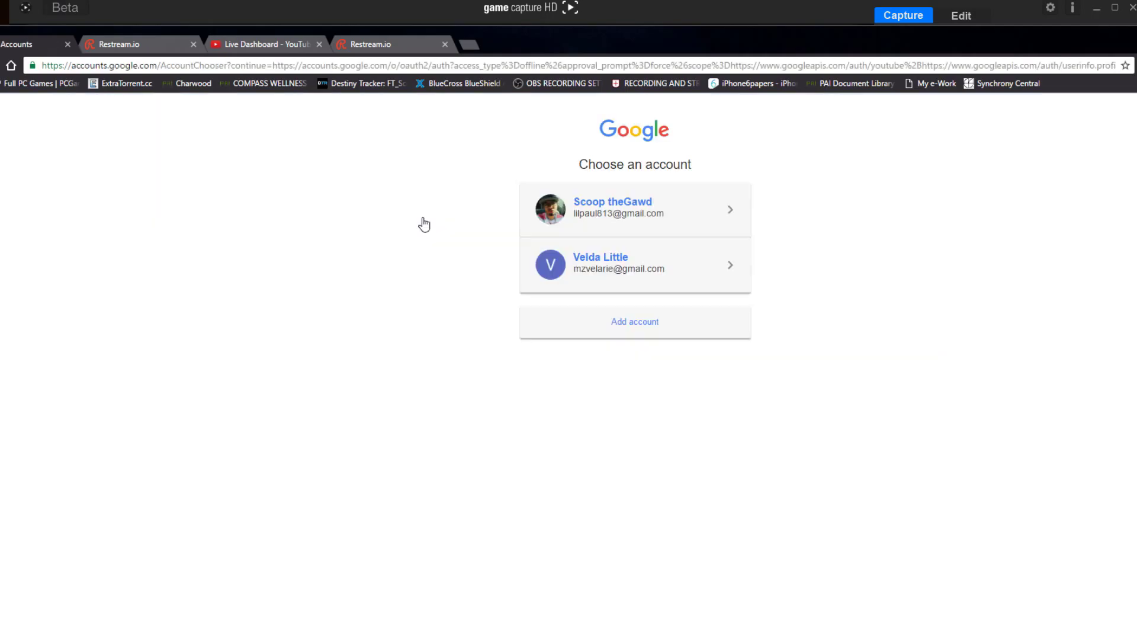
click(640, 224)
click(750, 265)
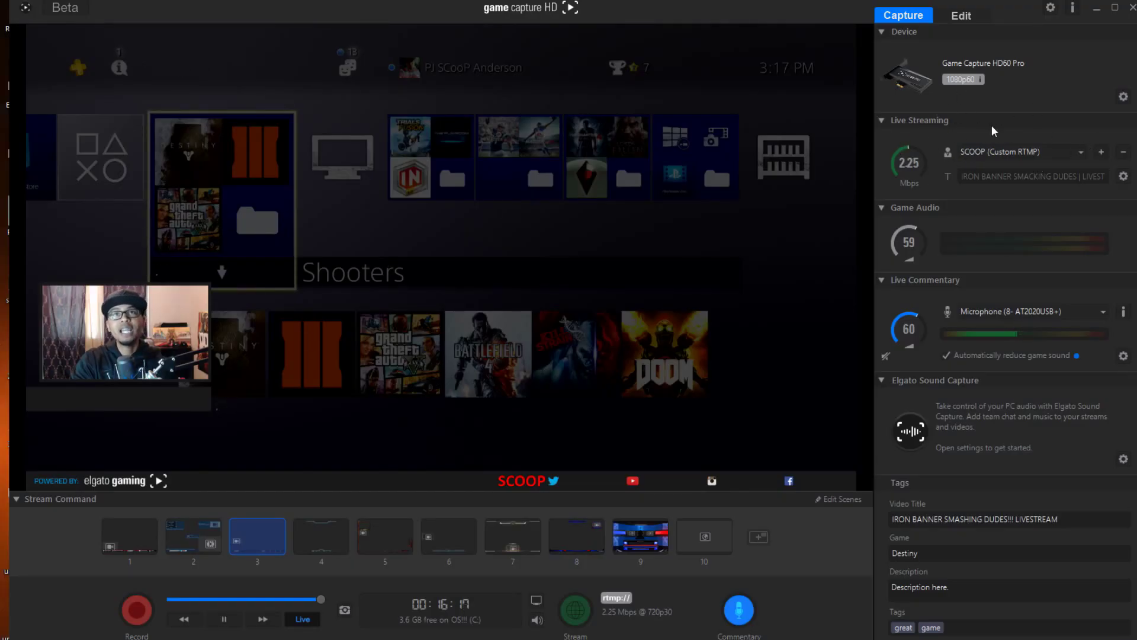
Create a custom RTMP account named 'THE GREAT ONE', then switch to Restream.io for its details
click(1101, 153)
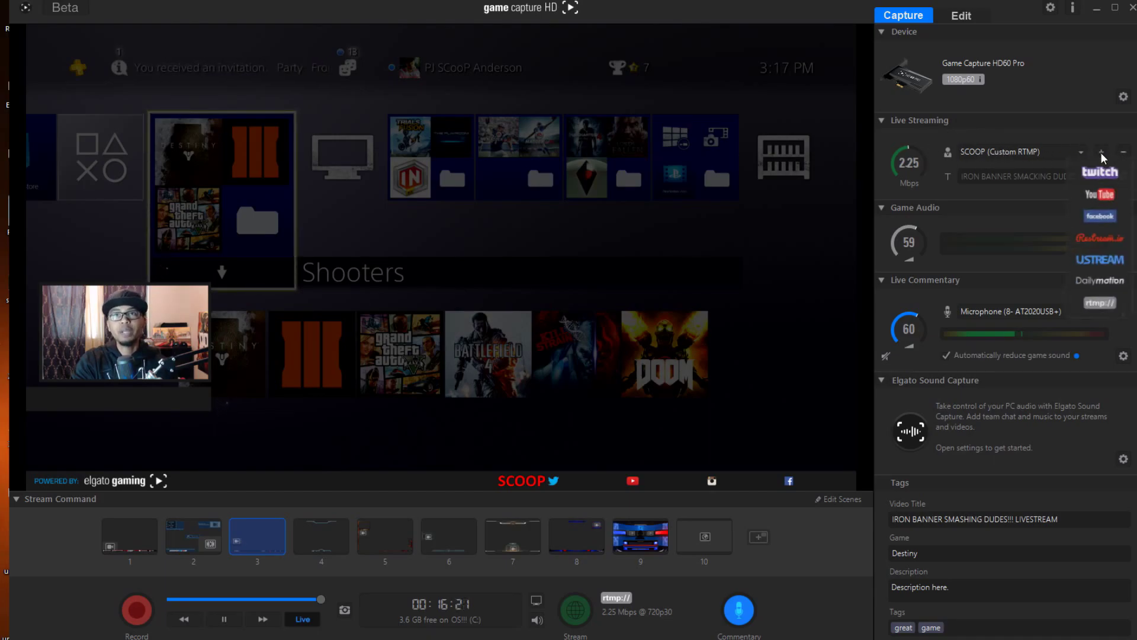
click(1092, 305)
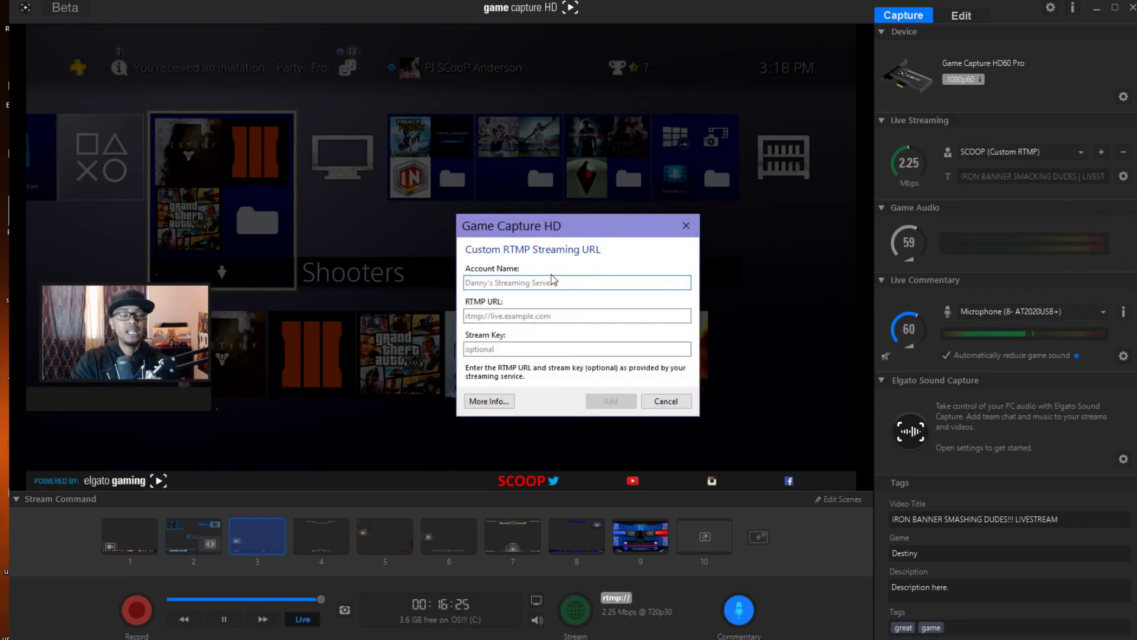
text(THE GREAT ONE)
key(Tab)
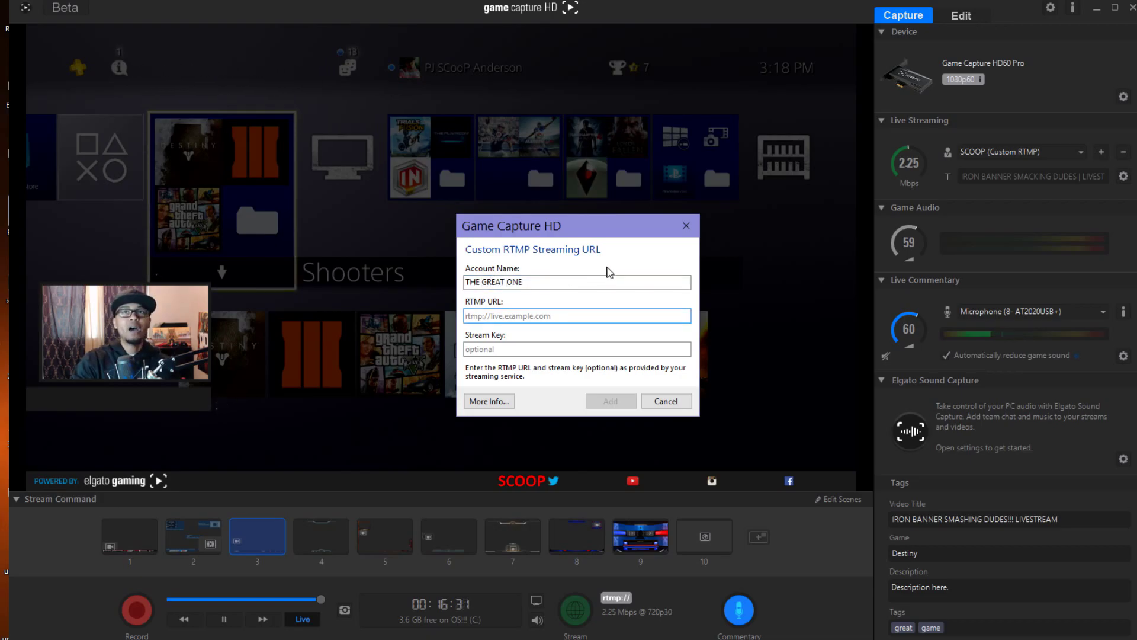
click(379, 592)
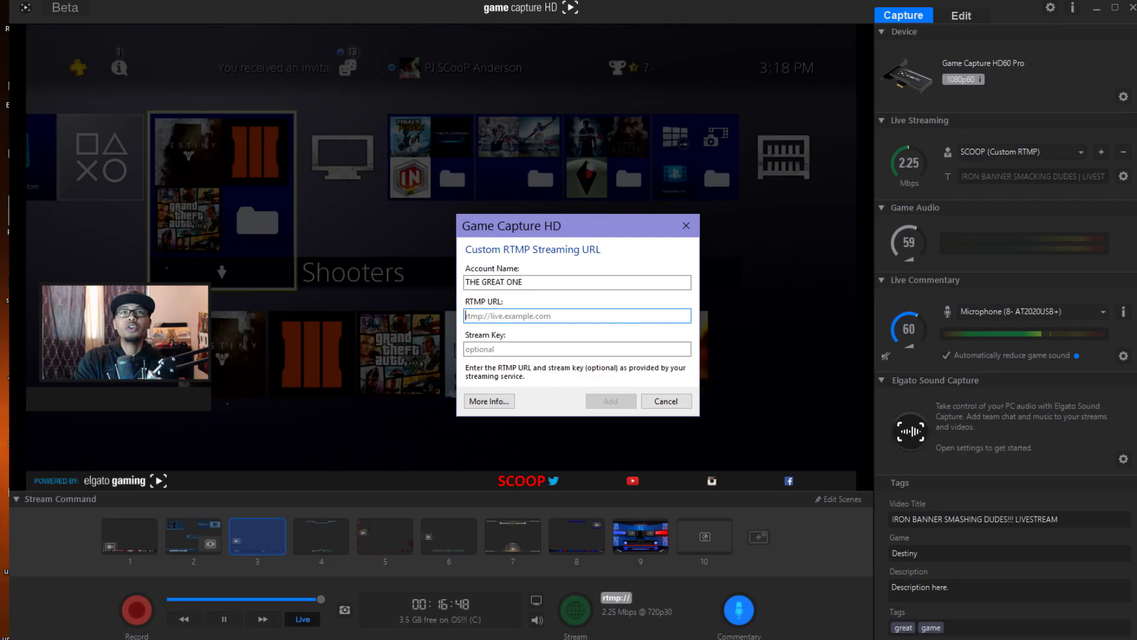
Paste rtmp://us-east.restream.io/live as the RTMP URL and close the custom account dialog
click(588, 316)
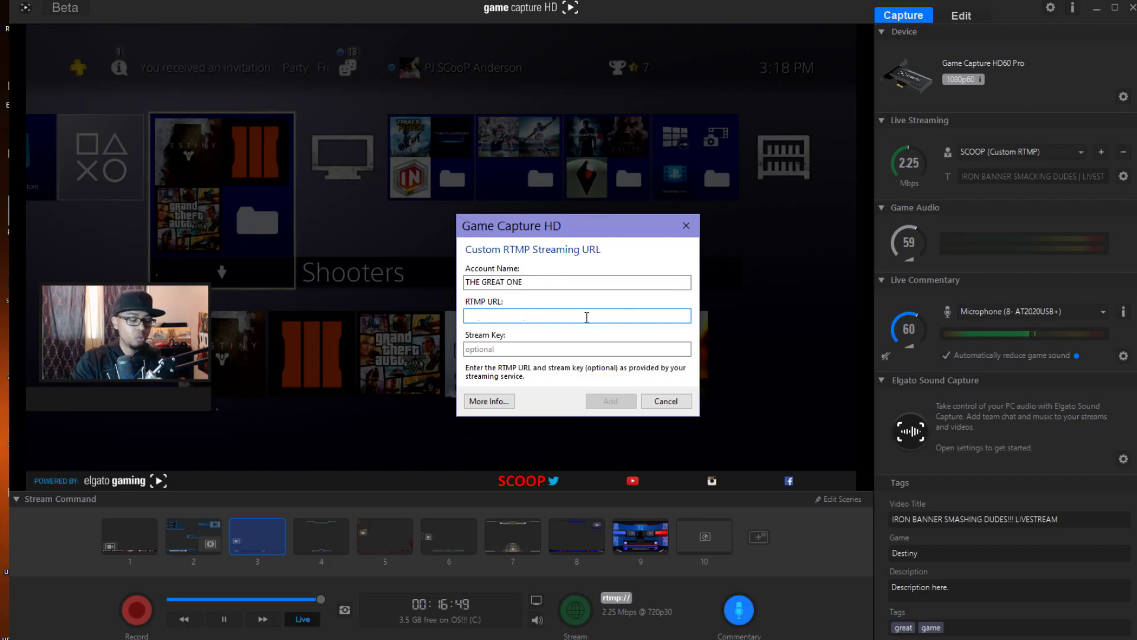
text(rtmp://us-east.restream.io/live)
click(580, 349)
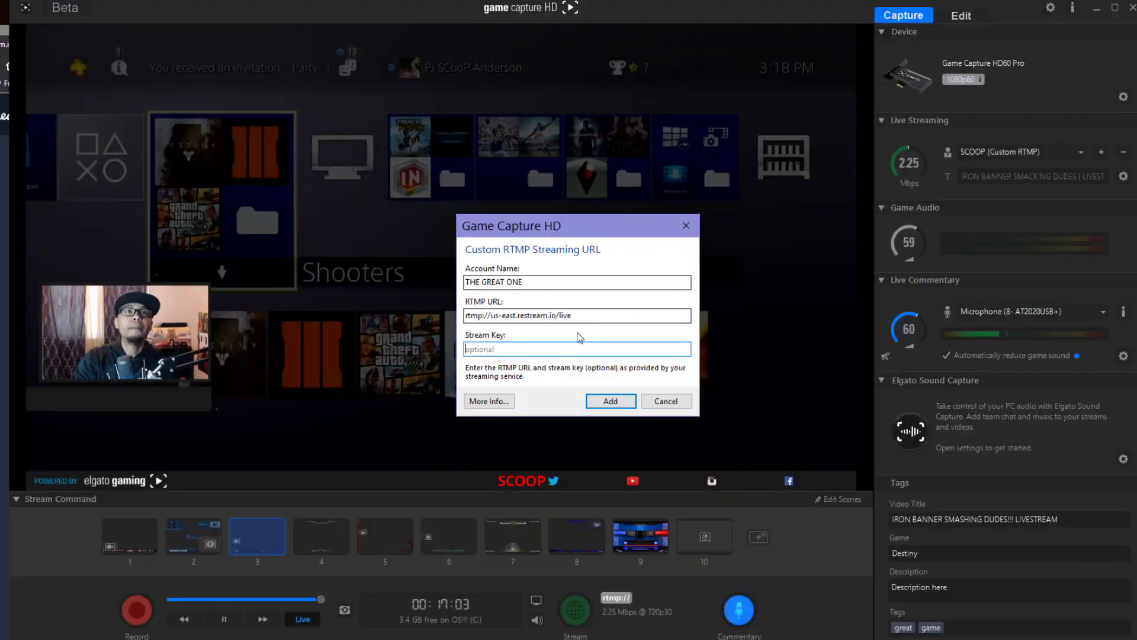
click(510, 348)
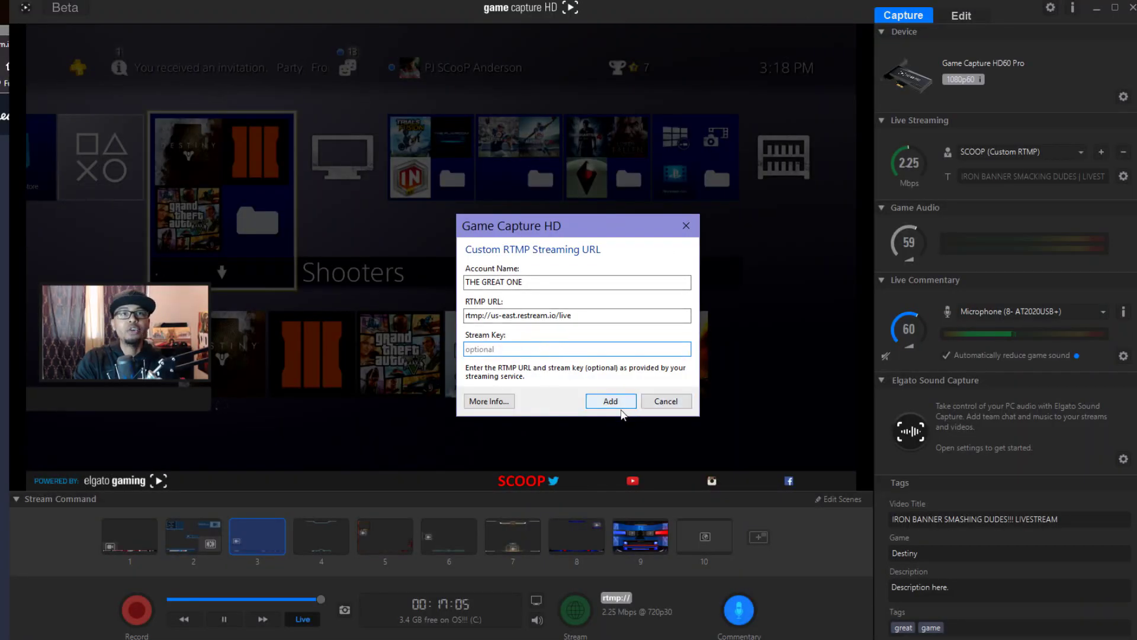
click(666, 402)
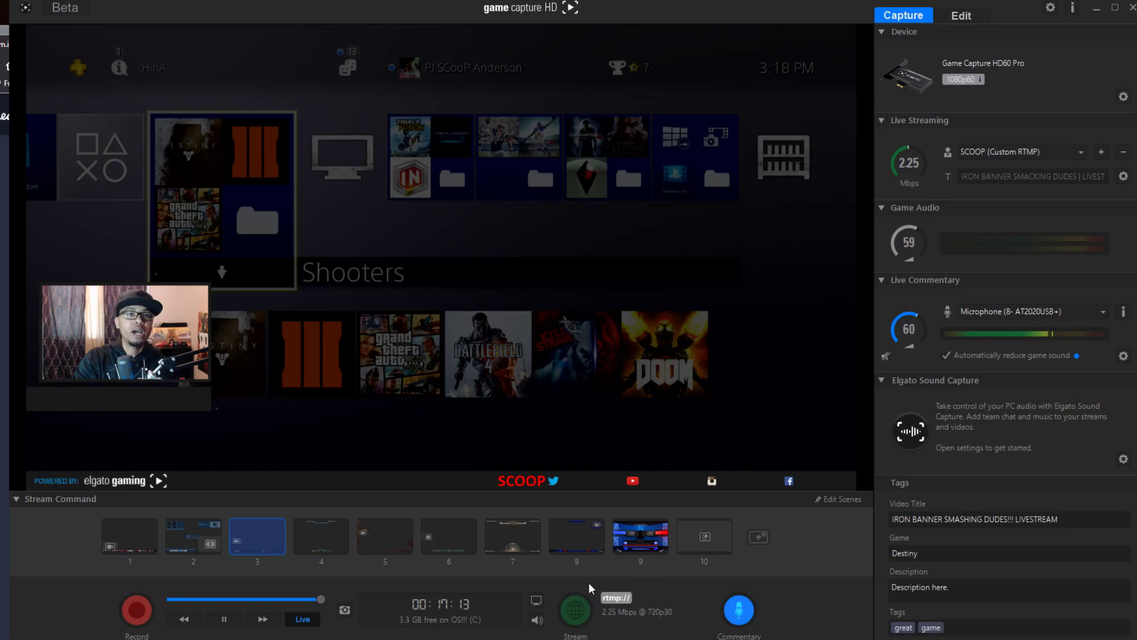
Set the bitrate to 3.50 Mbps, start streaming, and check Restream.io's channel status
scroll(909, 163, up, 5)
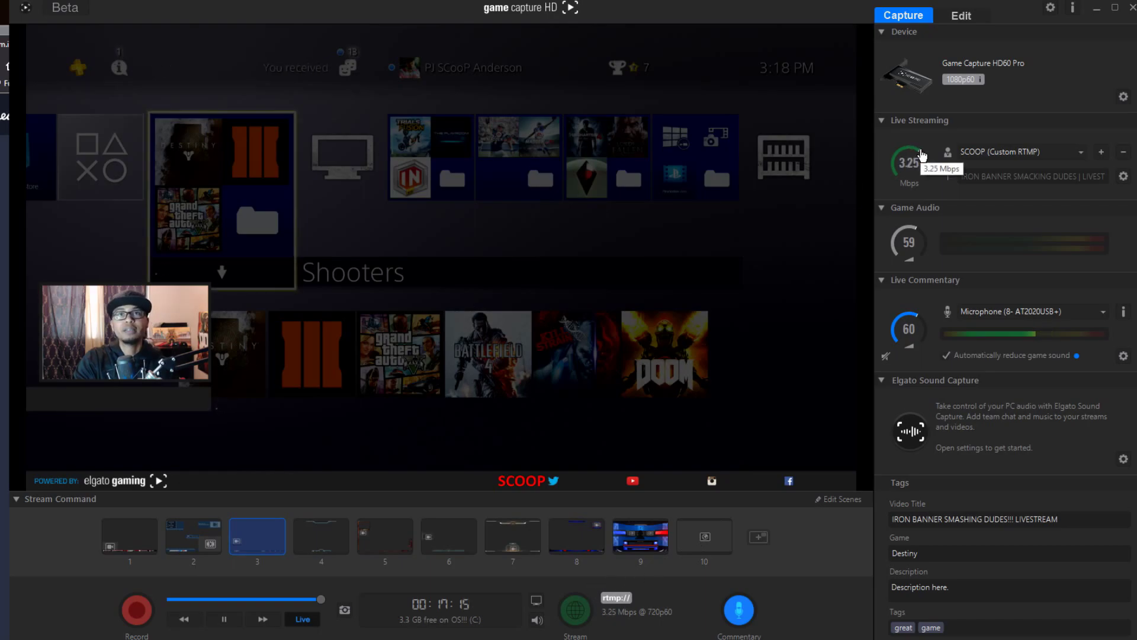
click(577, 610)
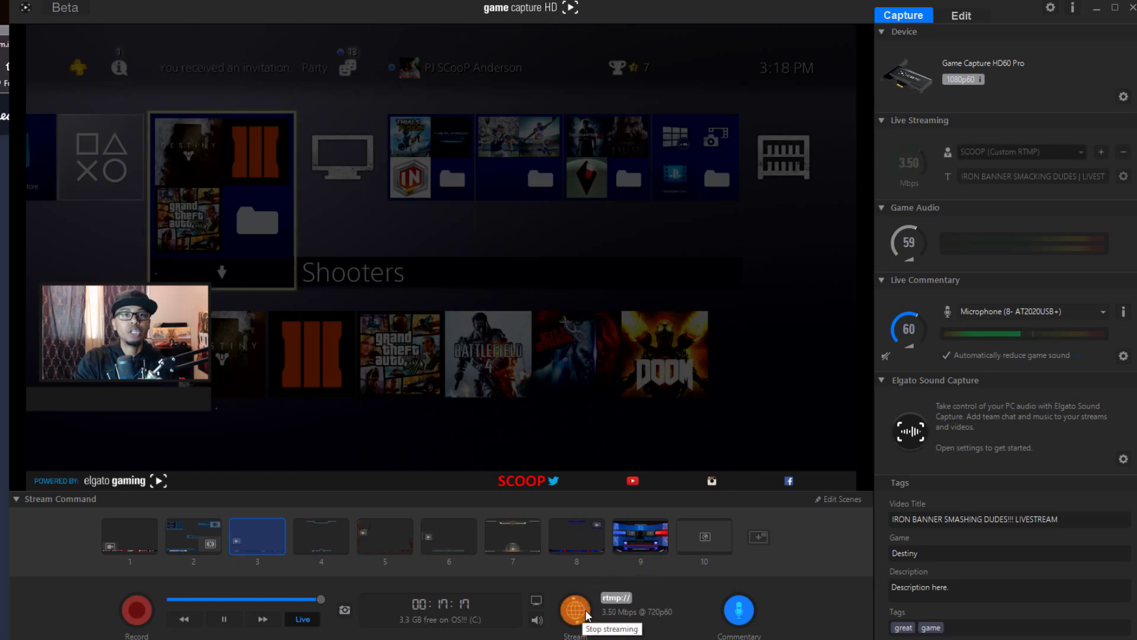
key(alt+Tab)
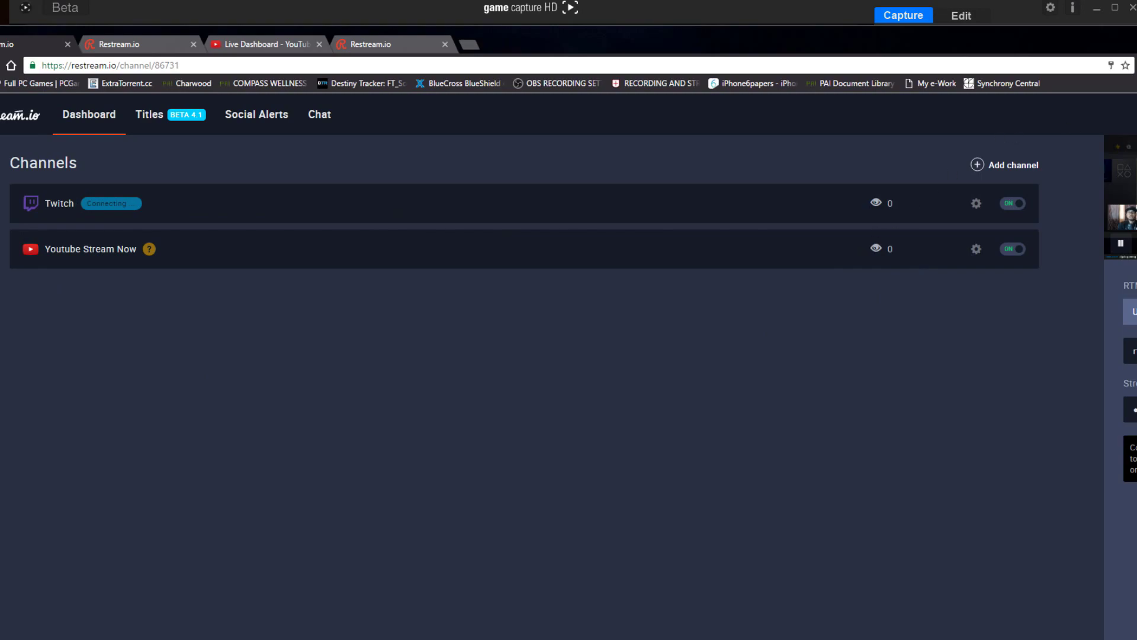
Switch to the Live Dashboard - YouTube tab to confirm the stream is being received
click(248, 44)
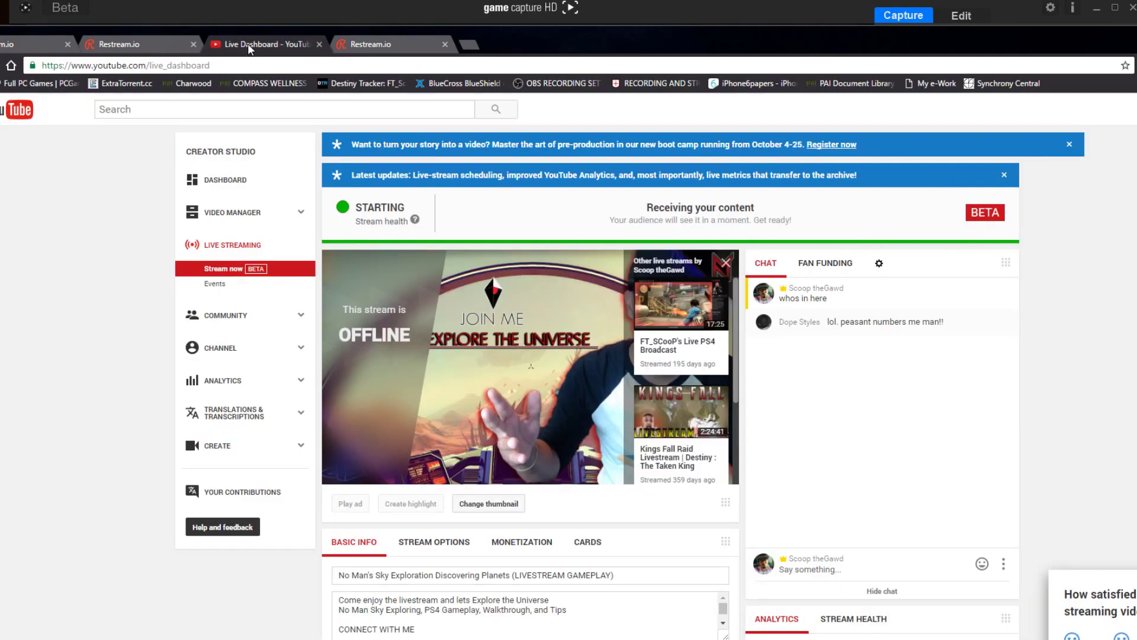